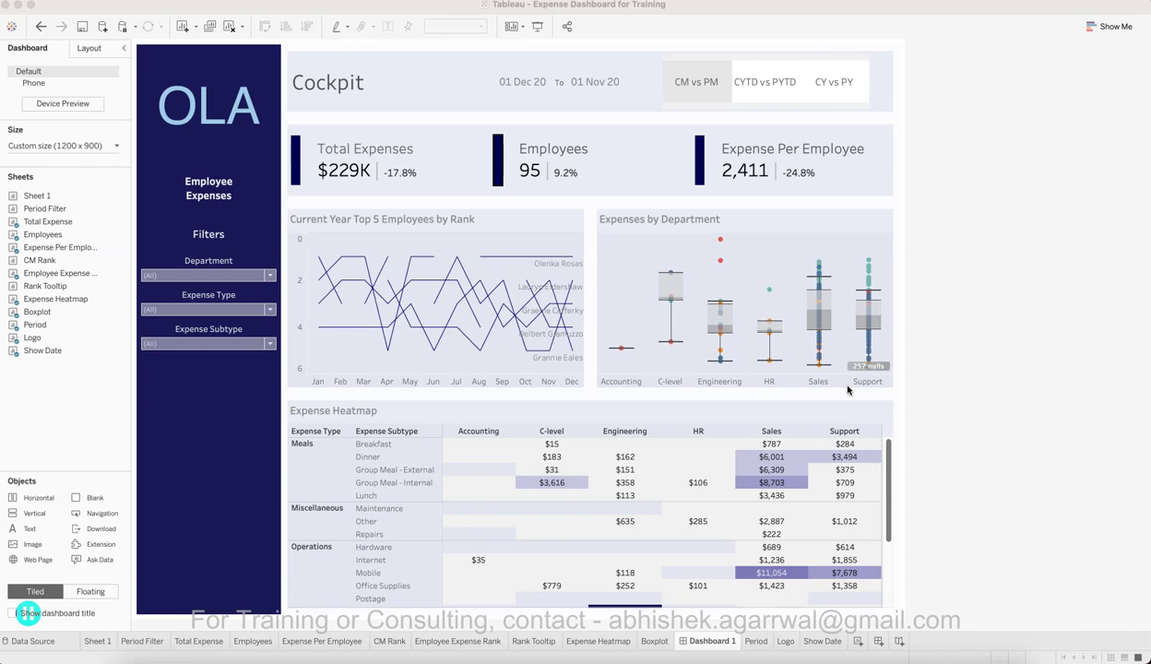
Select the dashboard's filters container, then the Expense Type filter alone, then deselect it
{"action": "left_click", "coordinate": [823, 373]}
{"action": "left_click", "coordinate": [219, 273]}
{"action": "left_click", "coordinate": [219, 310]}
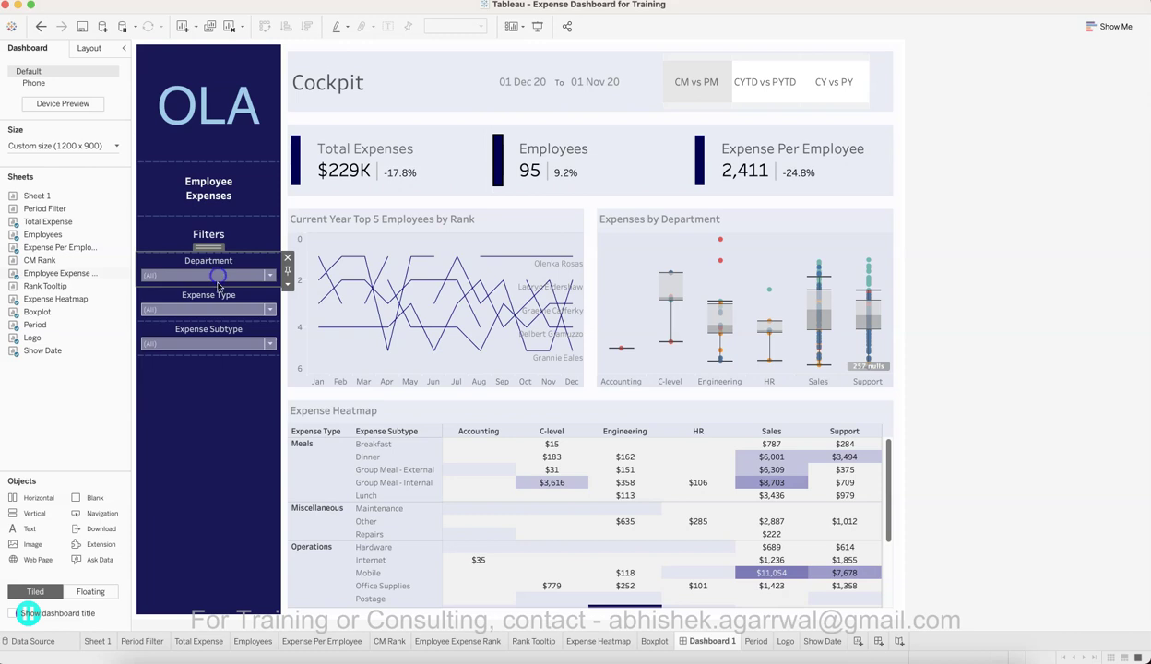
{"action": "left_click", "coordinate": [219, 311]}
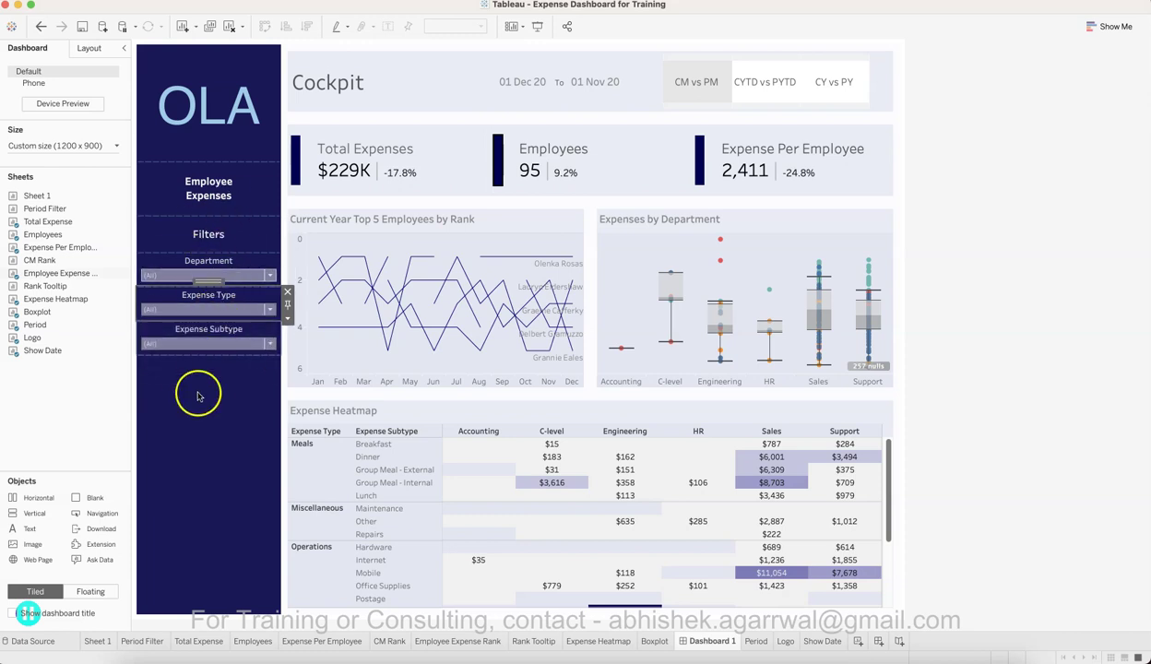
{"action": "left_click", "coordinate": [971, 376]}
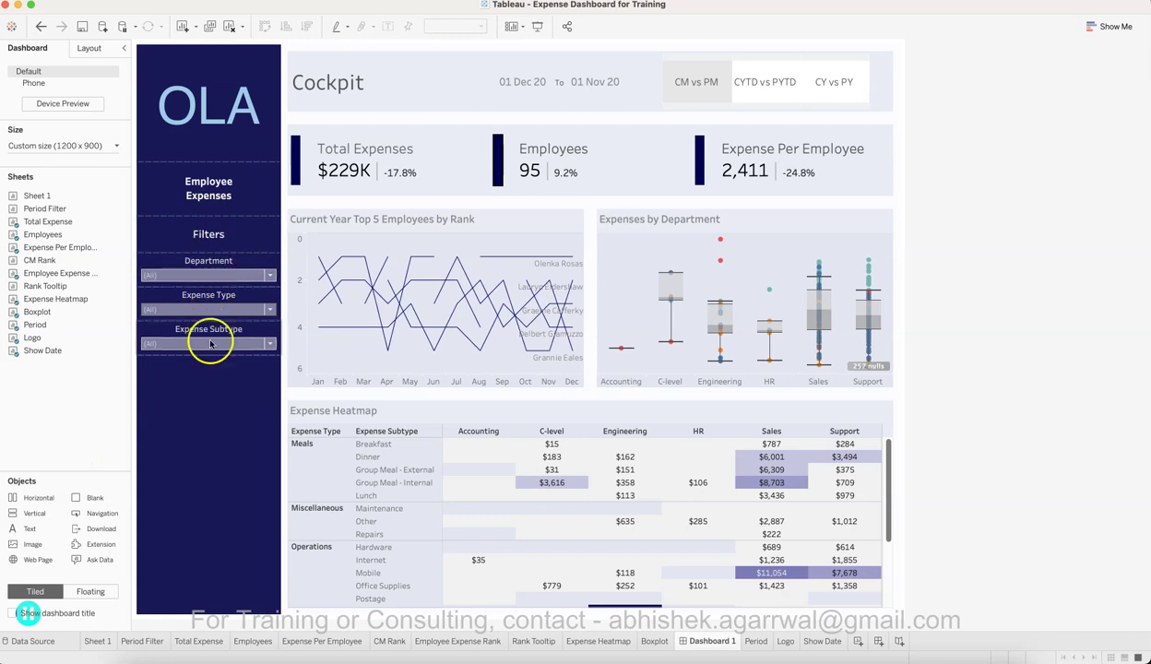
Toggle the period comparison through CYTD vs PYTD, CY vs PY, YTD again, and CM vs PM
{"action": "mouse_move", "coordinate": [512, 96]}
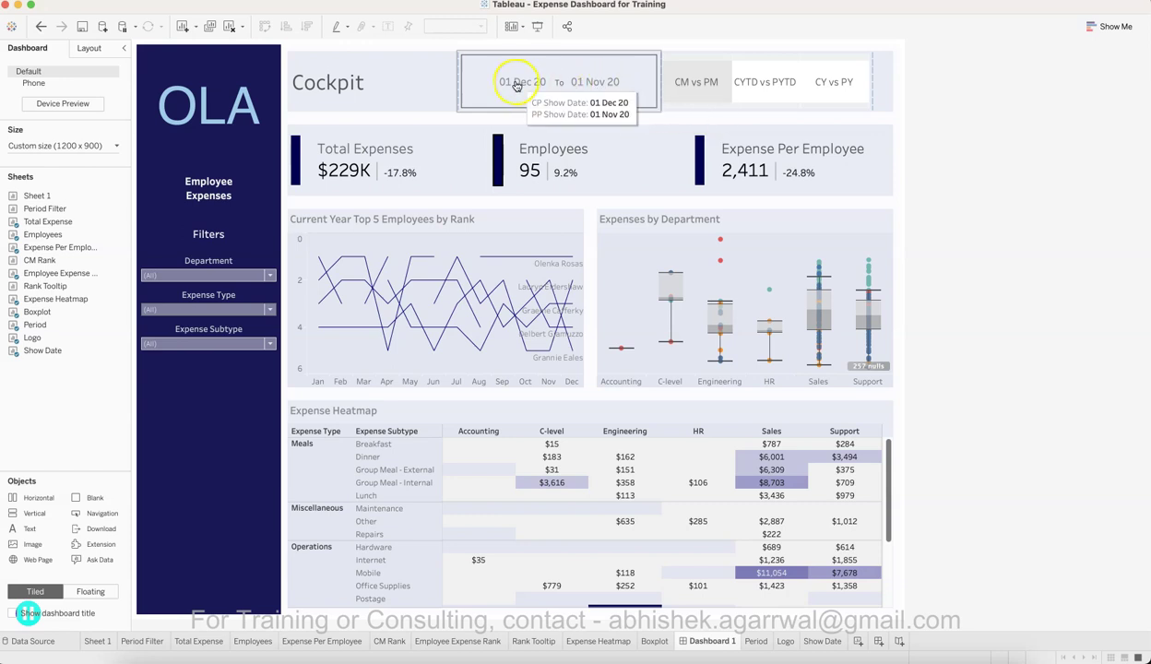
{"action": "left_click", "coordinate": [592, 102]}
{"action": "left_click", "coordinate": [668, 92]}
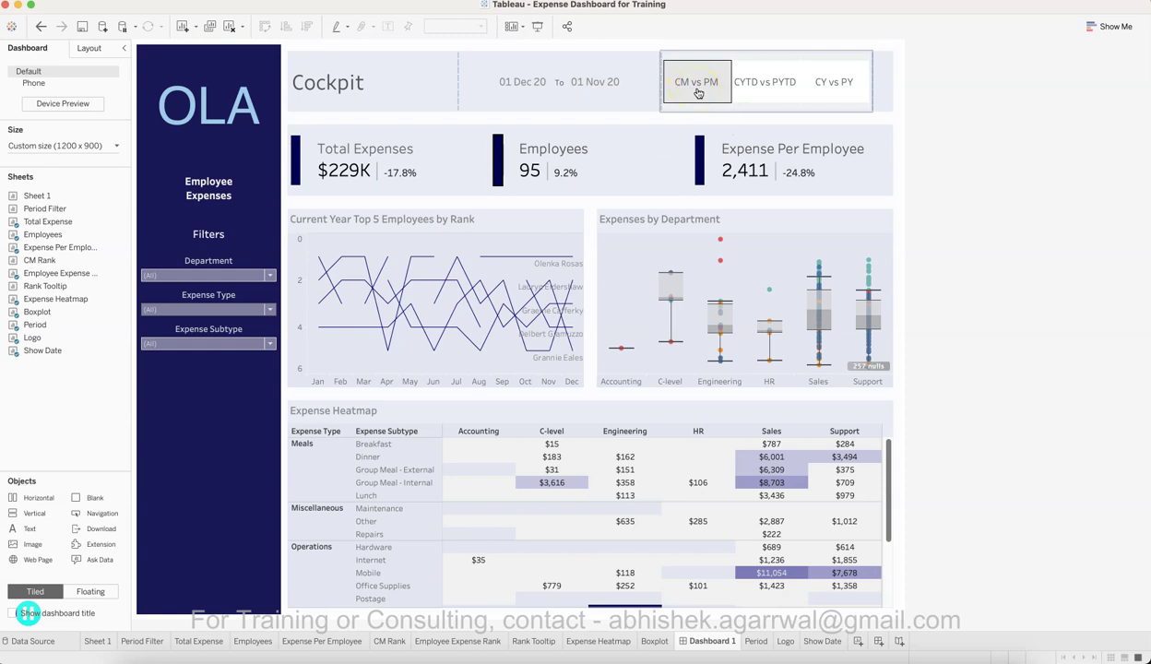
{"action": "left_click", "coordinate": [764, 91]}
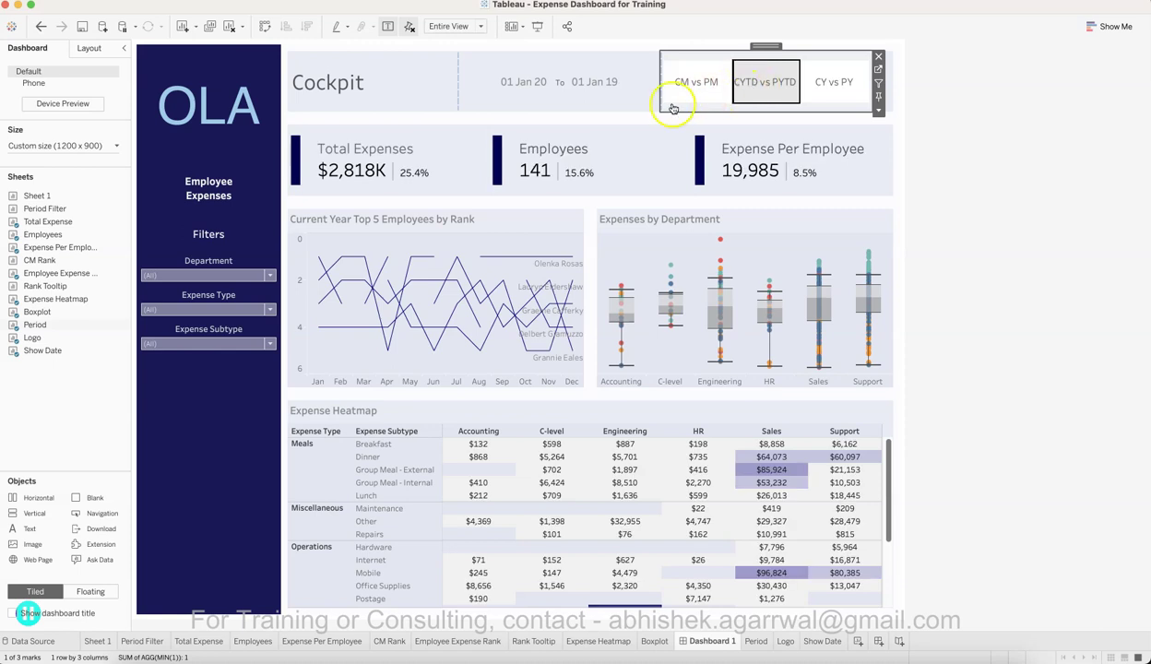
{"action": "mouse_move", "coordinate": [568, 94]}
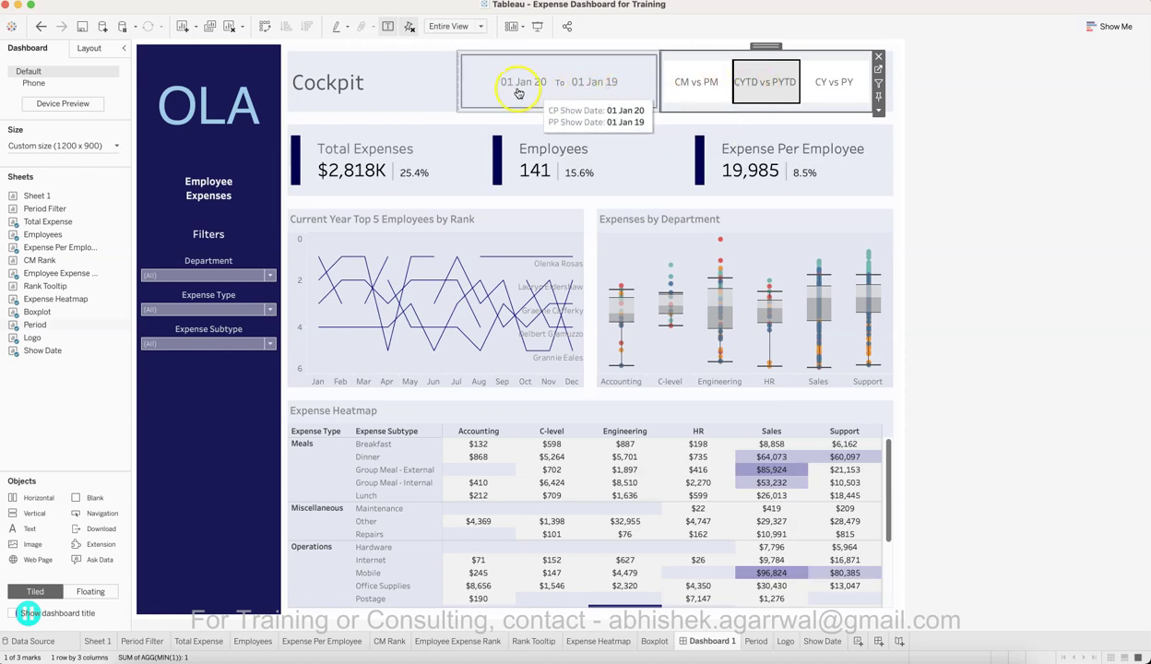
{"action": "left_click", "coordinate": [842, 95]}
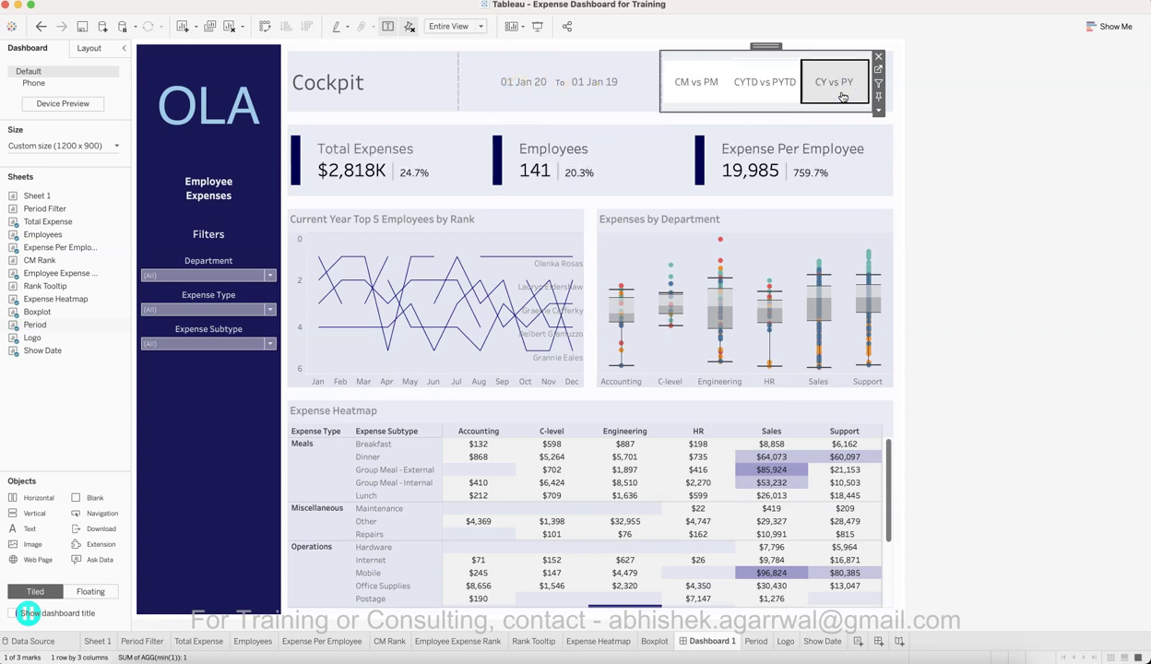
{"action": "left_click", "coordinate": [759, 83]}
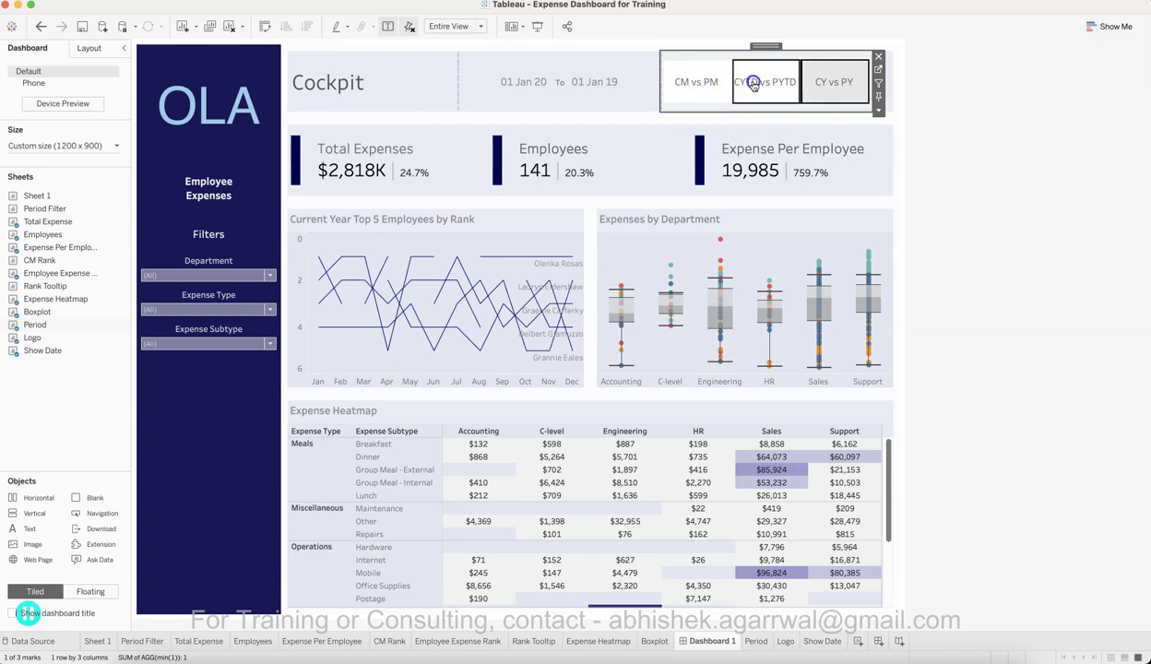
{"action": "left_click", "coordinate": [694, 89]}
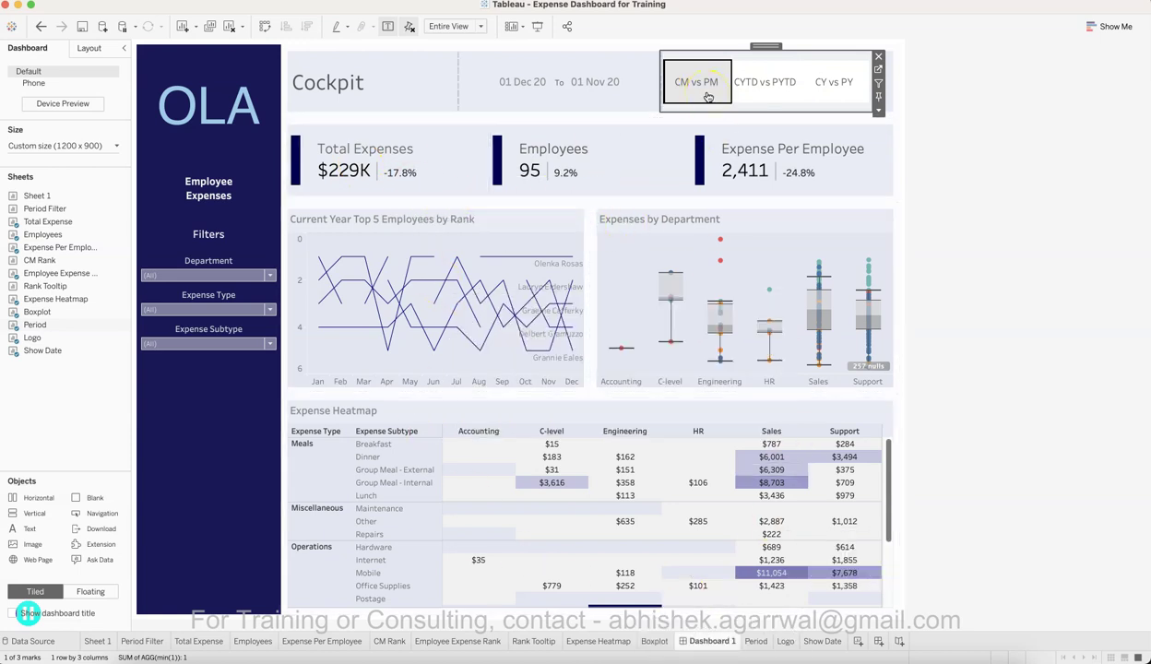
Show expense breakdowns for three top-ranked employees, then clear the employee highlight
{"action": "mouse_move", "coordinate": [366, 164]}
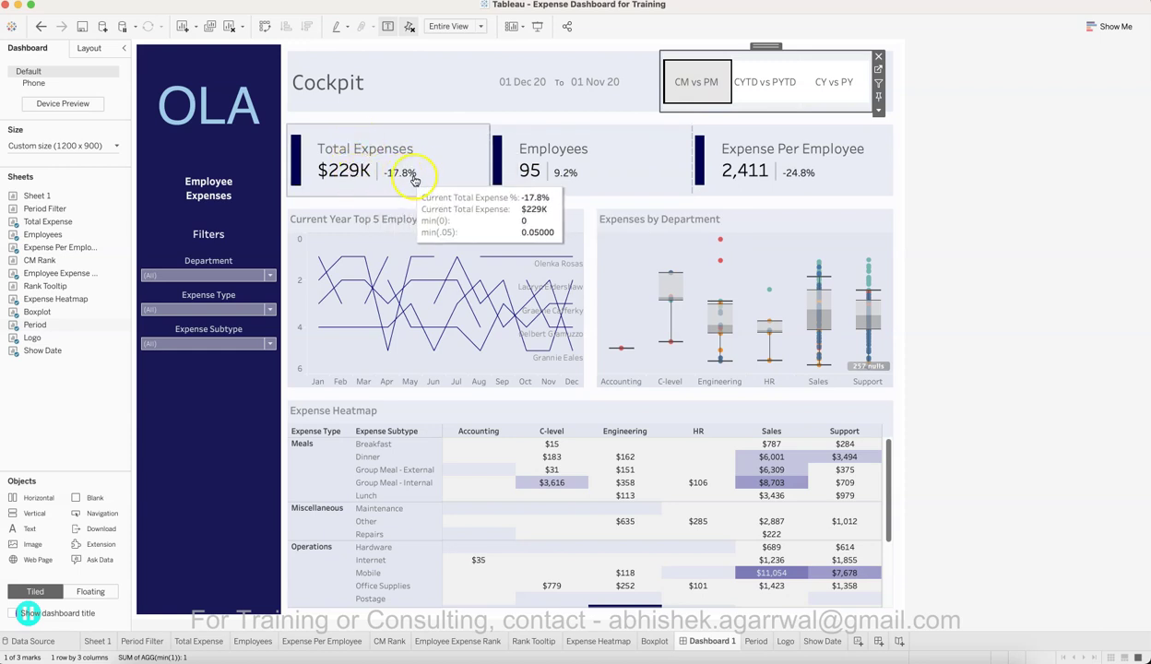
{"action": "mouse_move", "coordinate": [570, 154]}
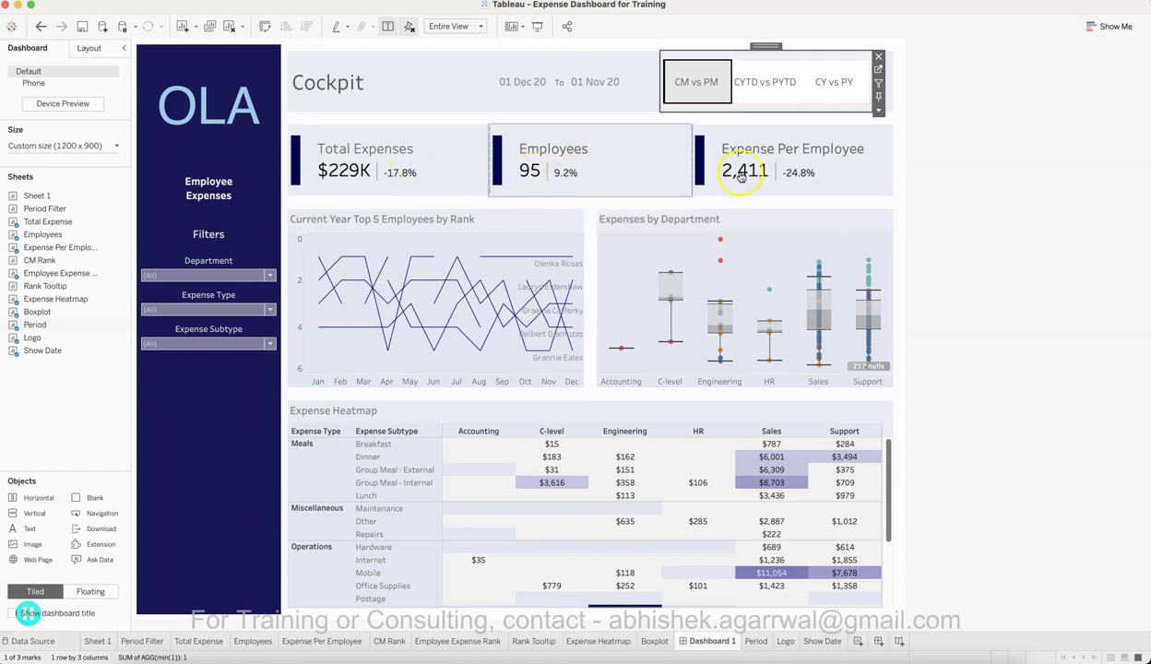
{"action": "mouse_move", "coordinate": [742, 159]}
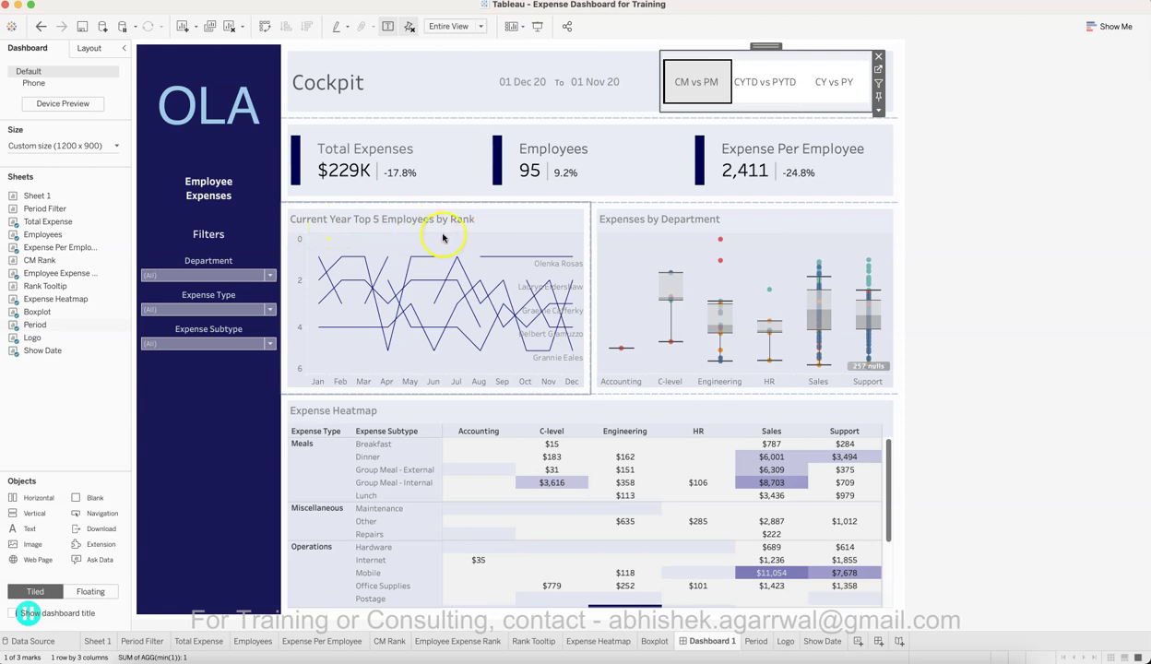
{"action": "mouse_move", "coordinate": [553, 257]}
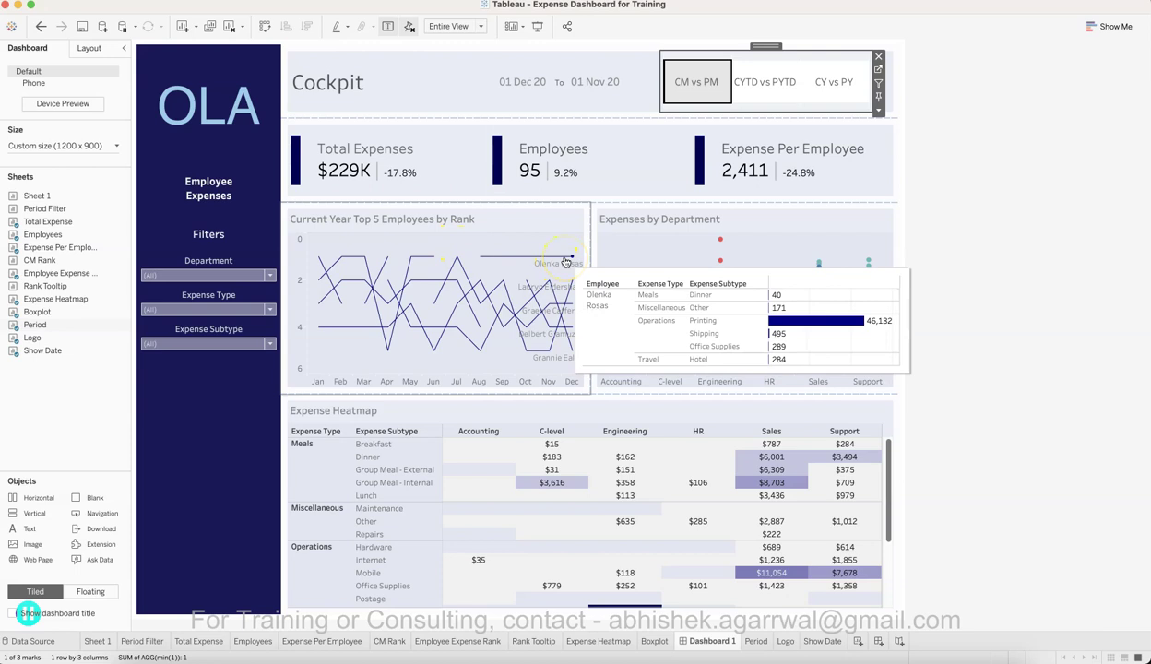
{"action": "left_click", "coordinate": [565, 263]}
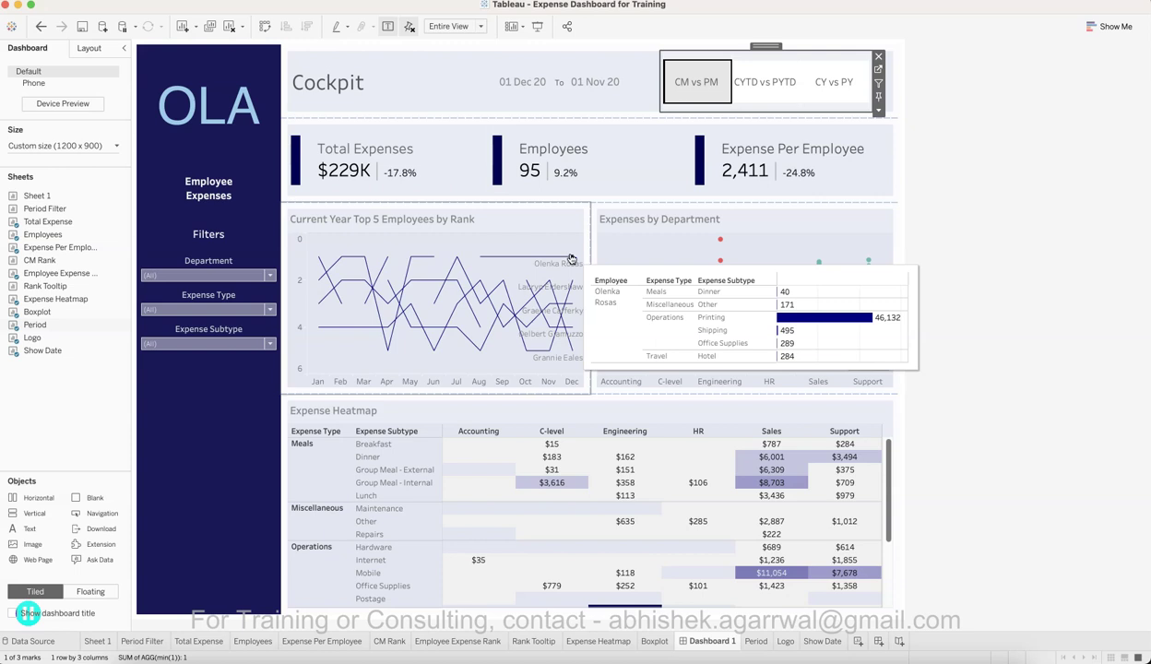
{"action": "left_click", "coordinate": [572, 285]}
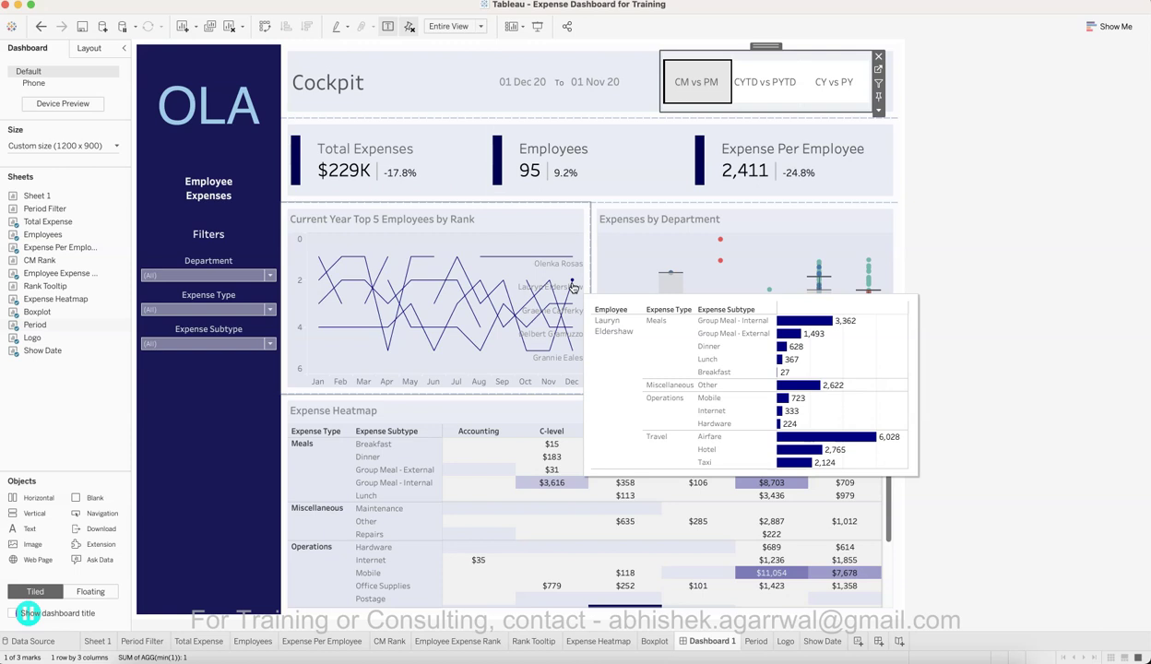
{"action": "left_click", "coordinate": [573, 309]}
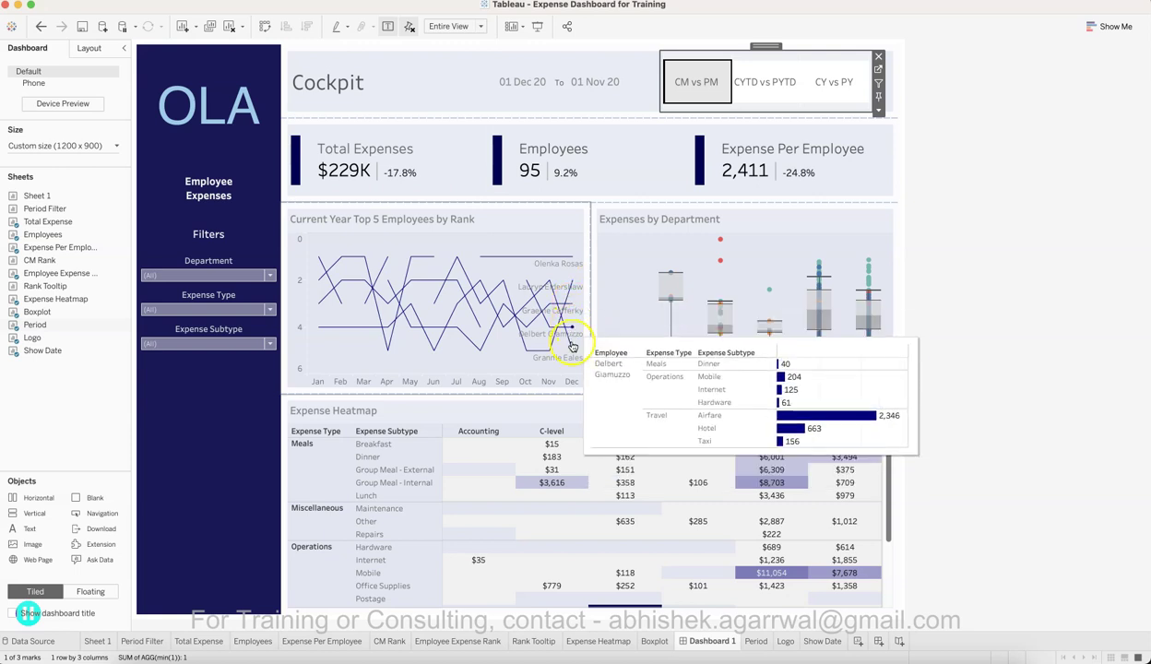
{"action": "left_click", "coordinate": [423, 316]}
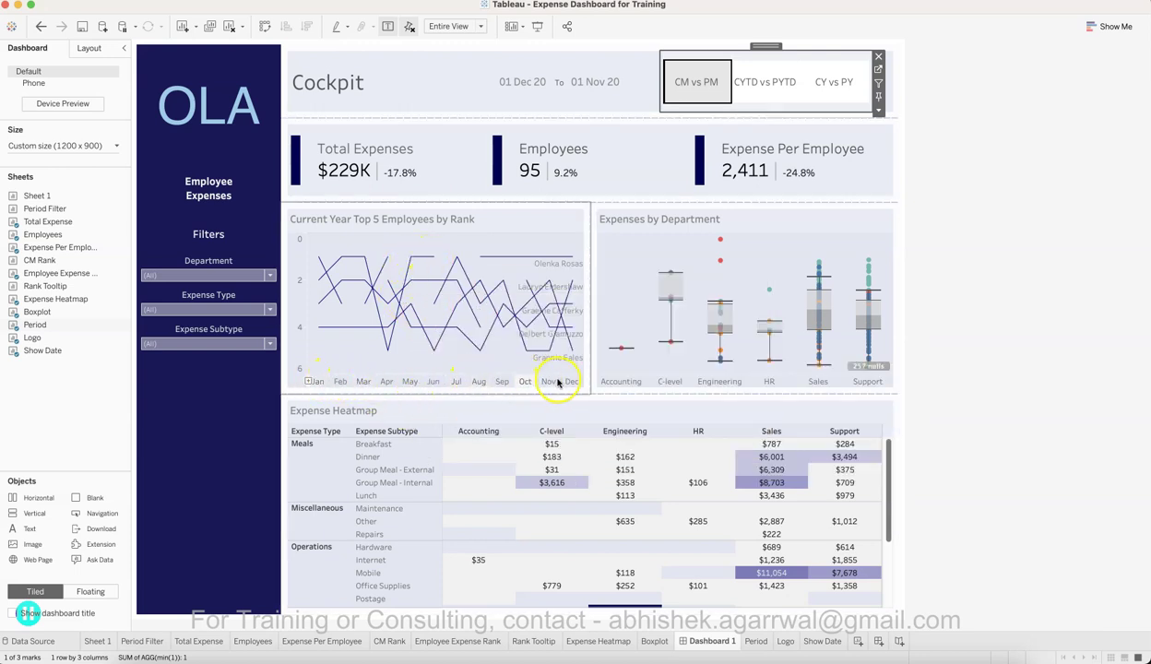
Inspect the Expenses by Department chart, showing details of the highest Engineering outlier
{"action": "mouse_move", "coordinate": [423, 260]}
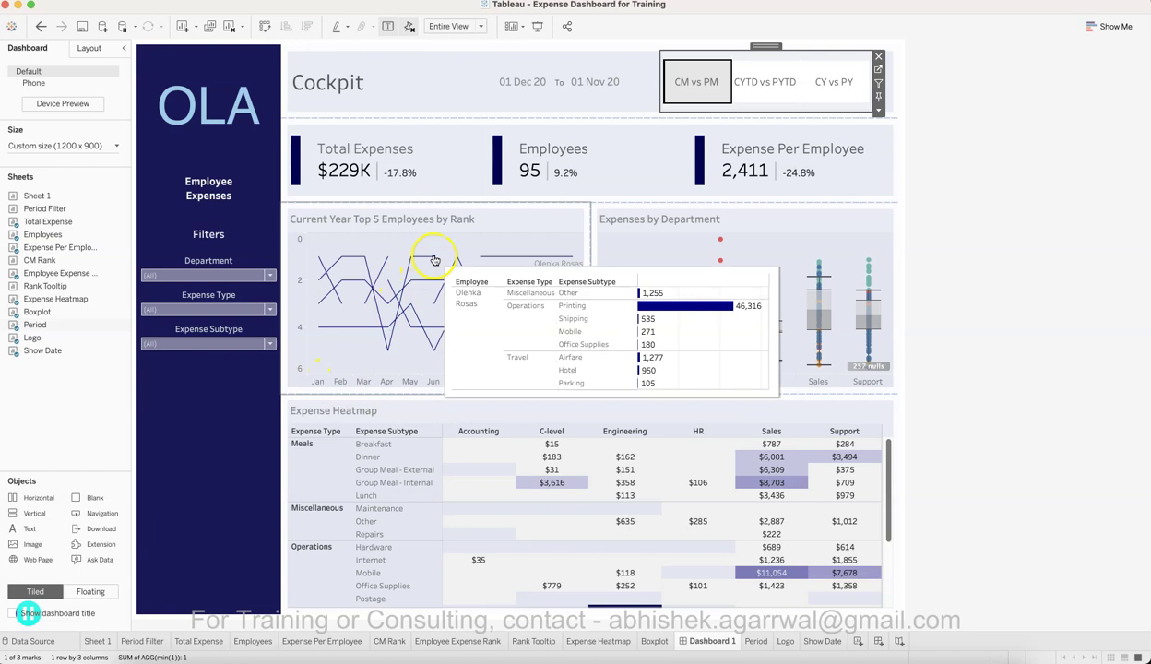
{"action": "mouse_move", "coordinate": [319, 260]}
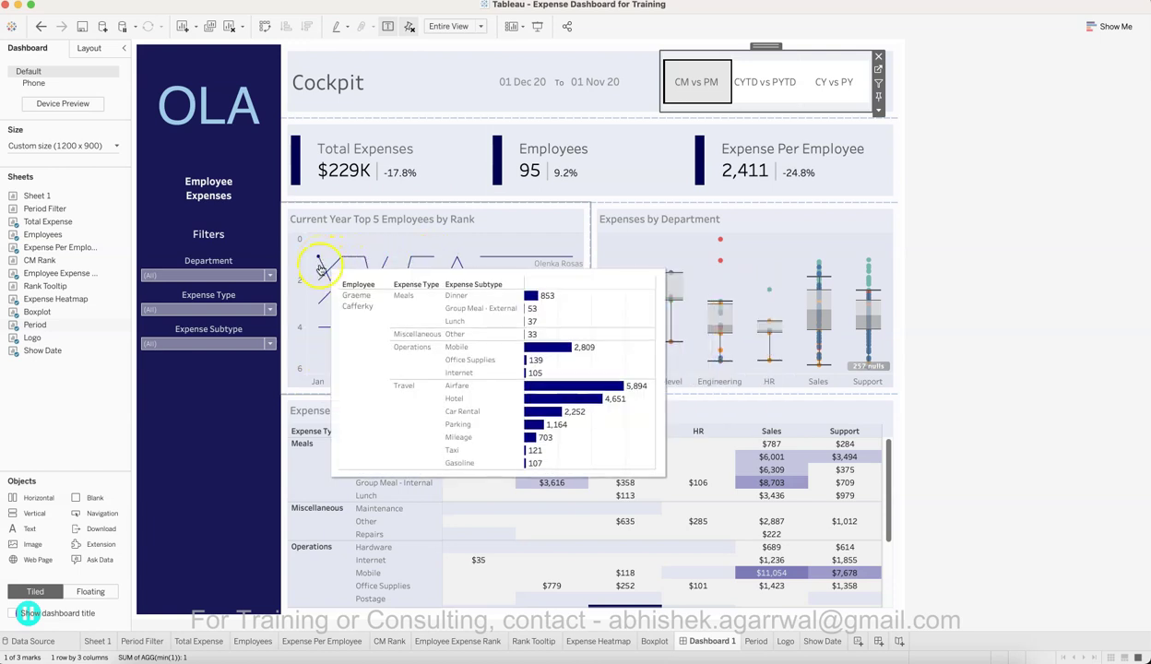
{"action": "mouse_move", "coordinate": [521, 387]}
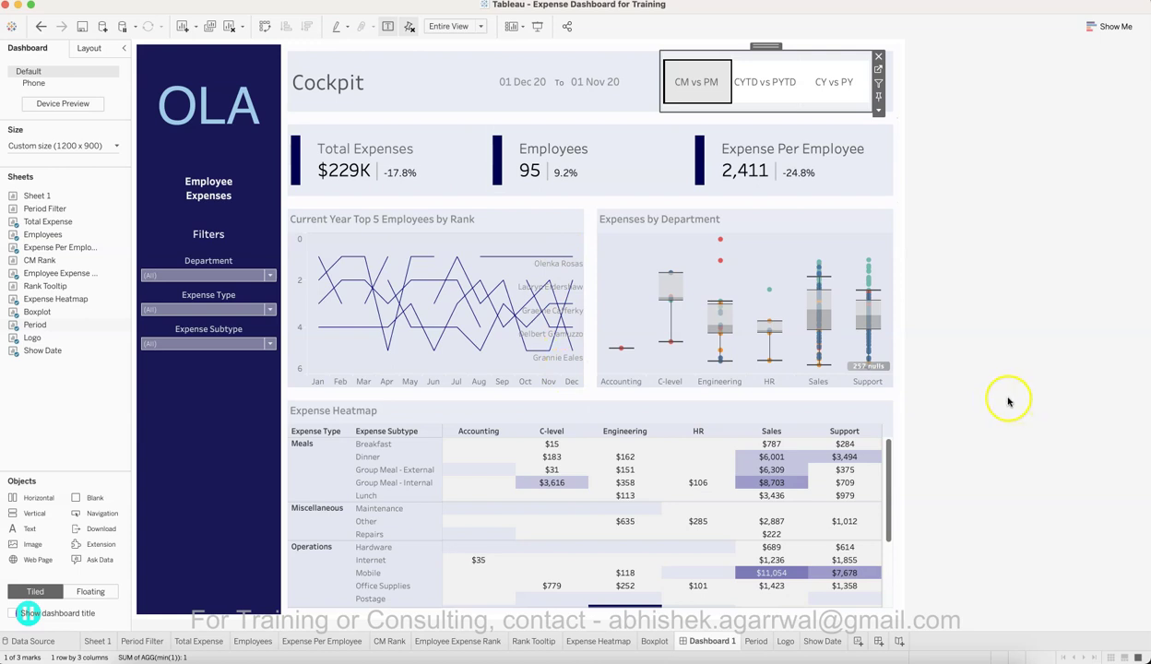
{"action": "left_click", "coordinate": [771, 251]}
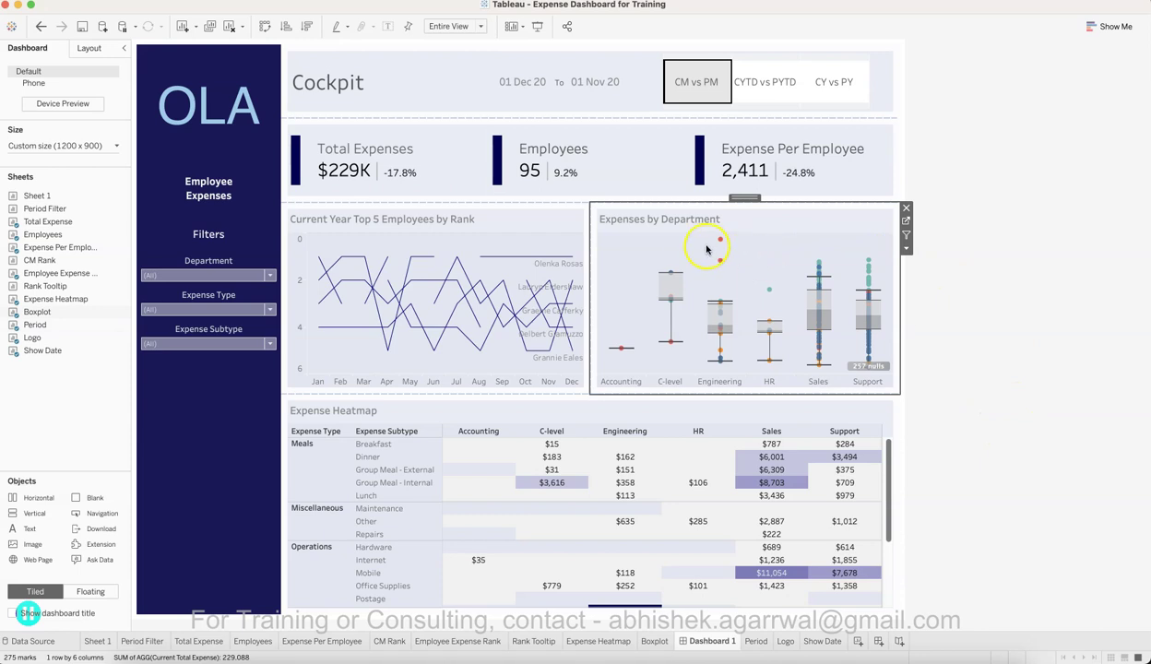
{"action": "mouse_move", "coordinate": [727, 244]}
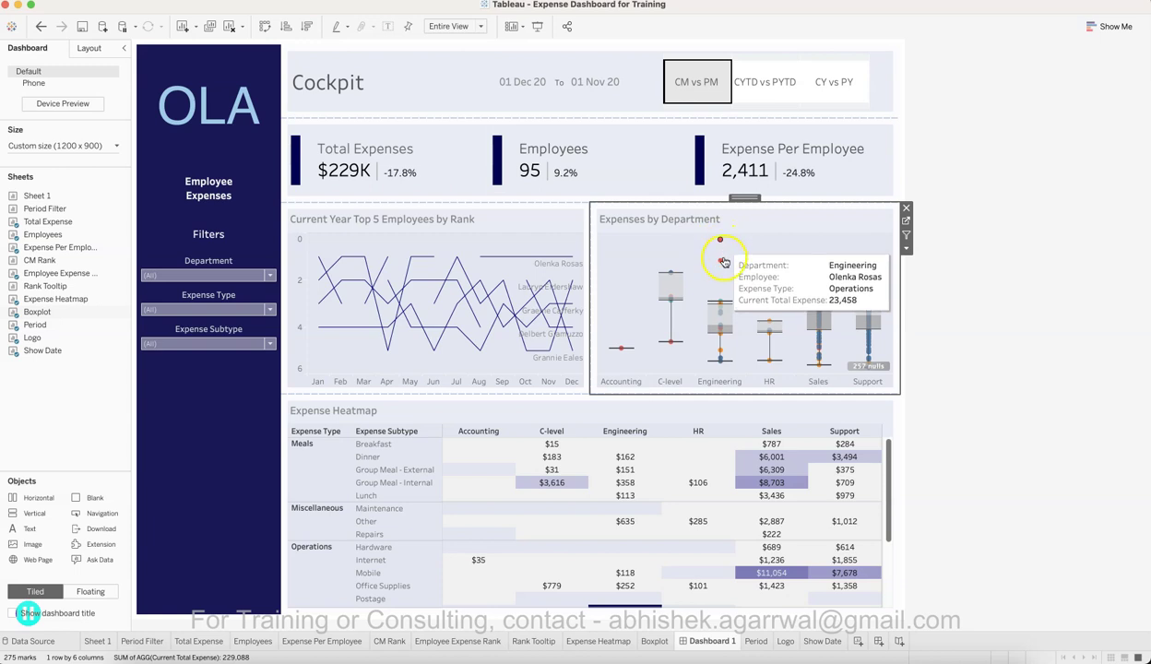
{"action": "left_click", "coordinate": [725, 243]}
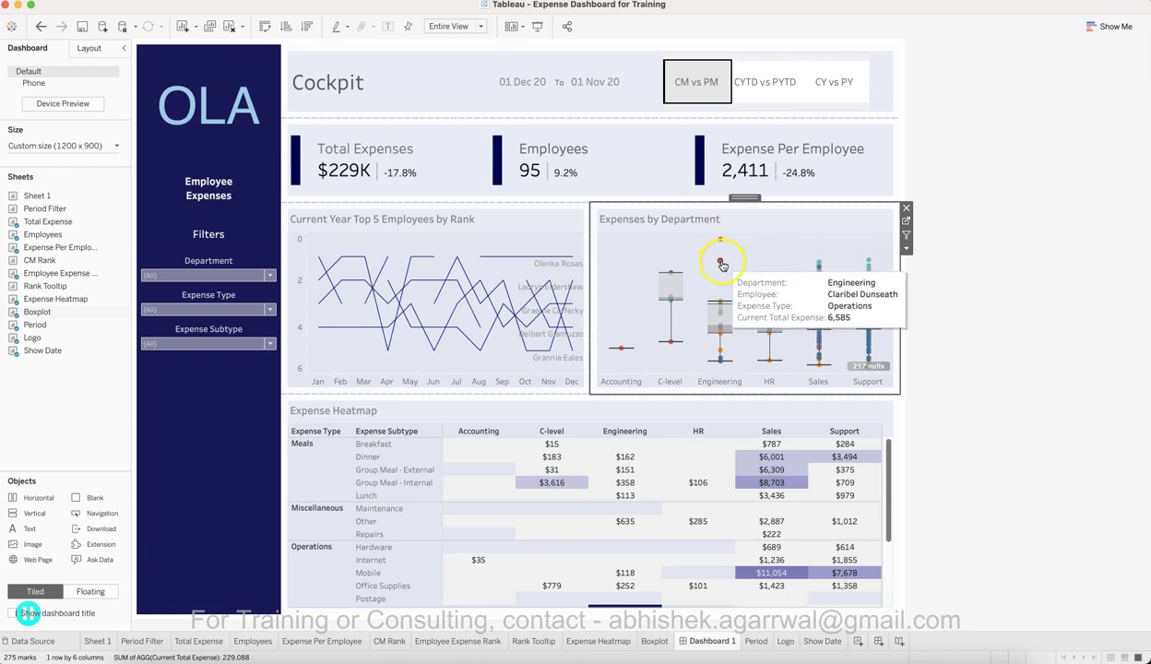
{"action": "mouse_move", "coordinate": [721, 267]}
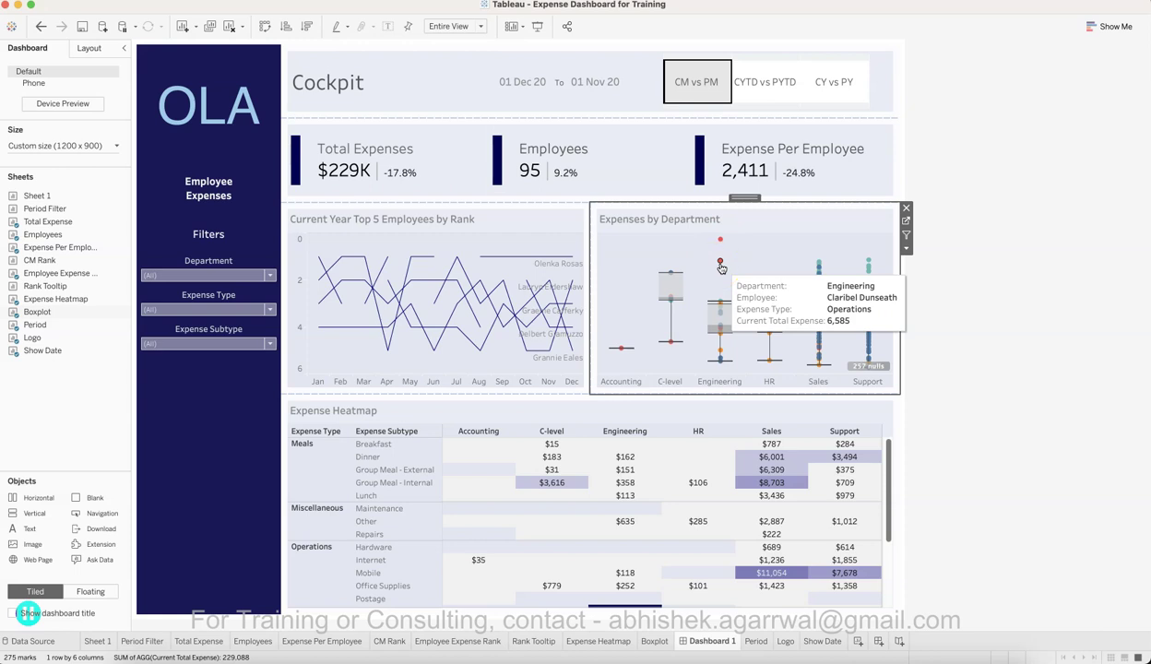
{"action": "mouse_move", "coordinate": [553, 257]}
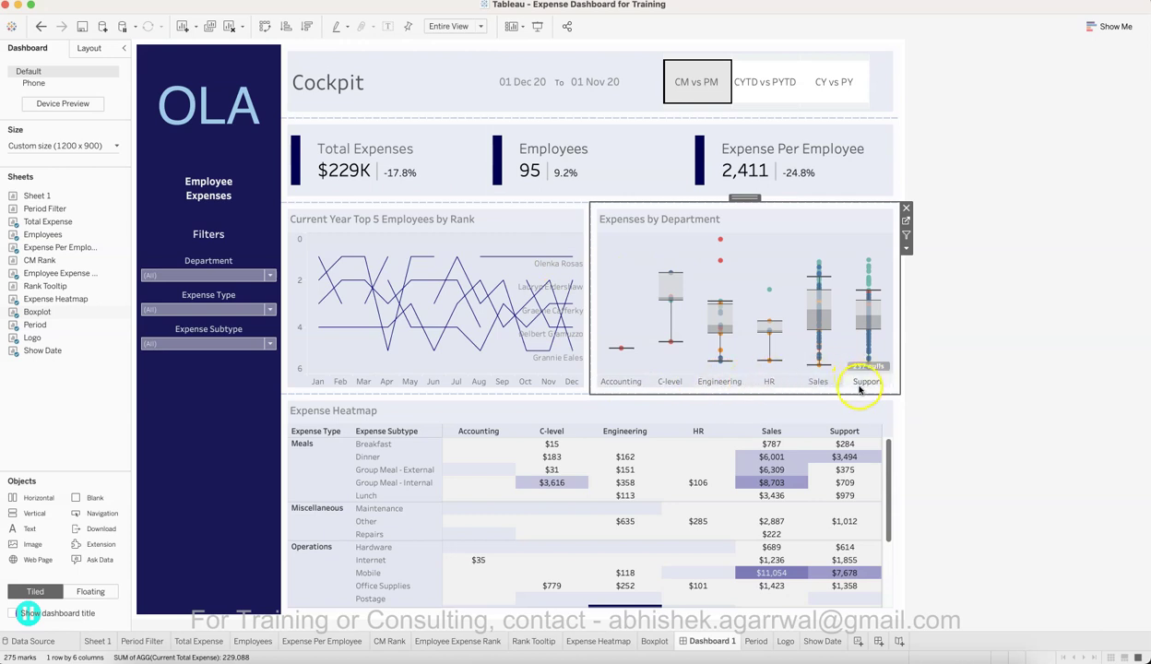
{"action": "mouse_move", "coordinate": [827, 260]}
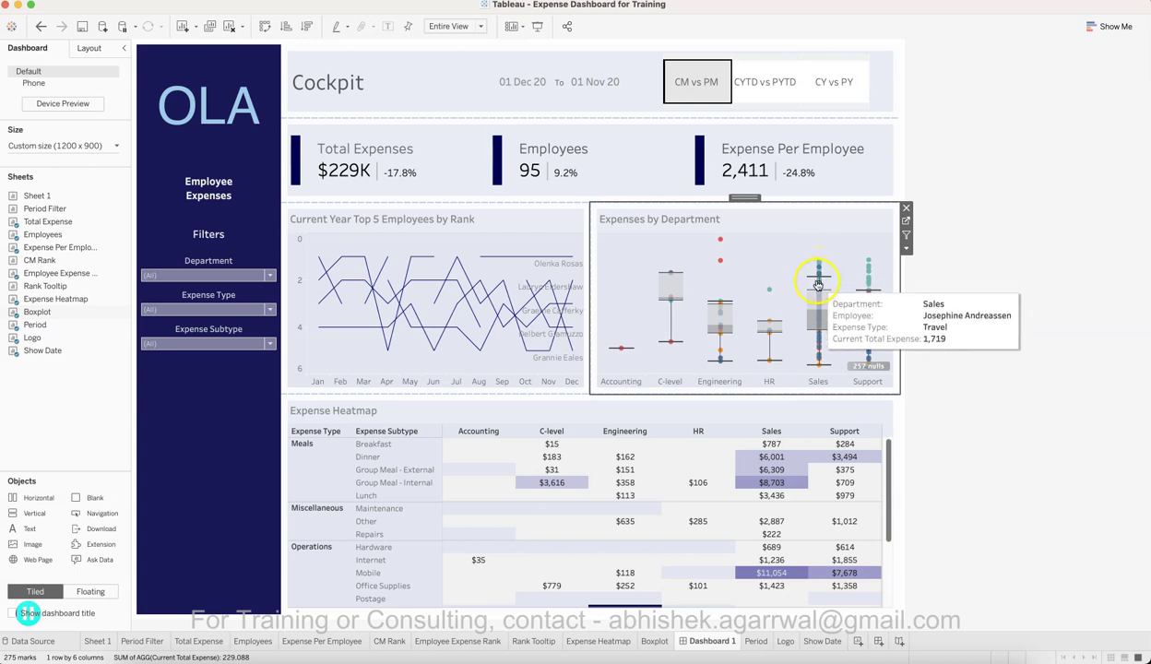
{"action": "mouse_move", "coordinate": [765, 325]}
{"action": "mouse_move", "coordinate": [770, 295]}
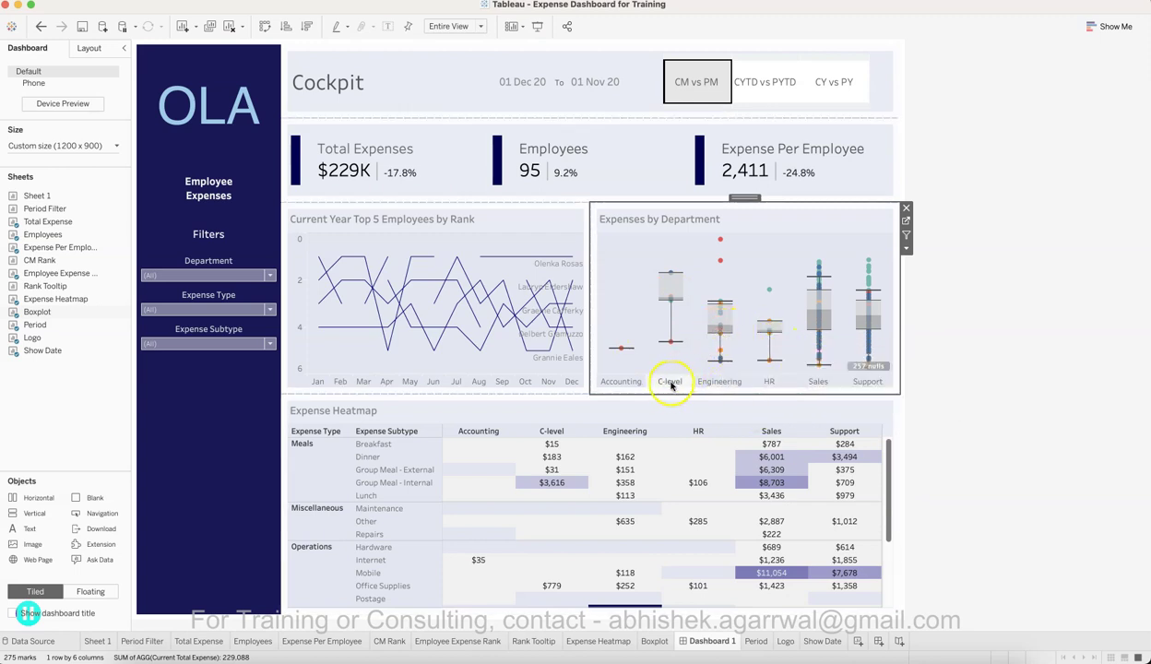
{"action": "mouse_move", "coordinate": [675, 299]}
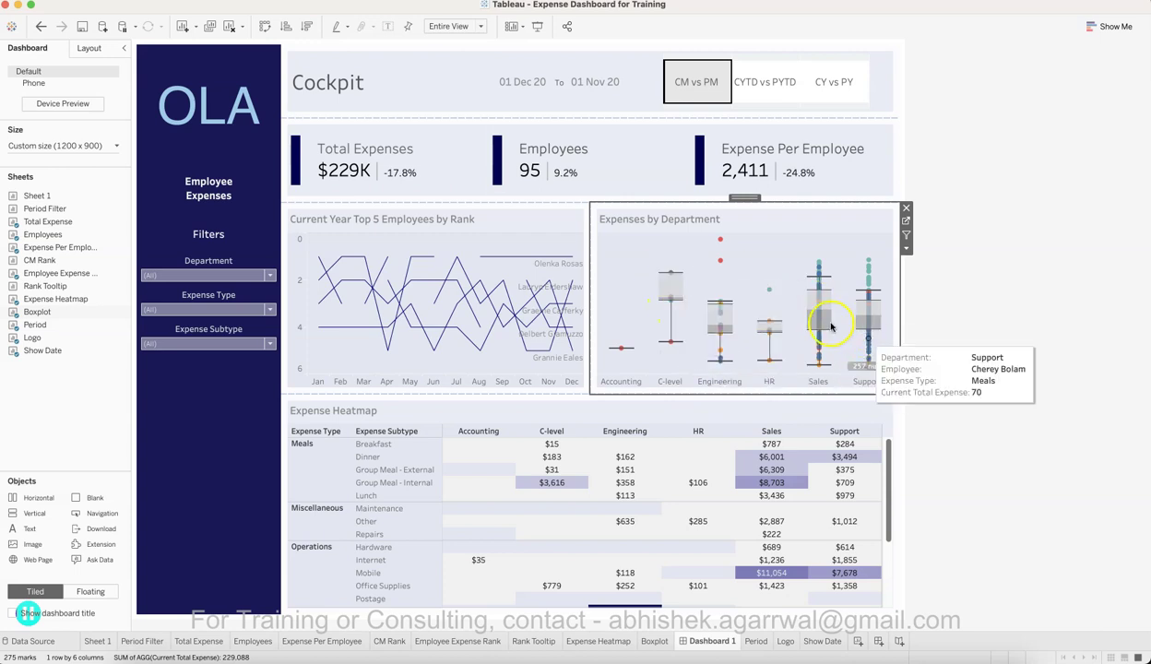
{"action": "mouse_move", "coordinate": [823, 317]}
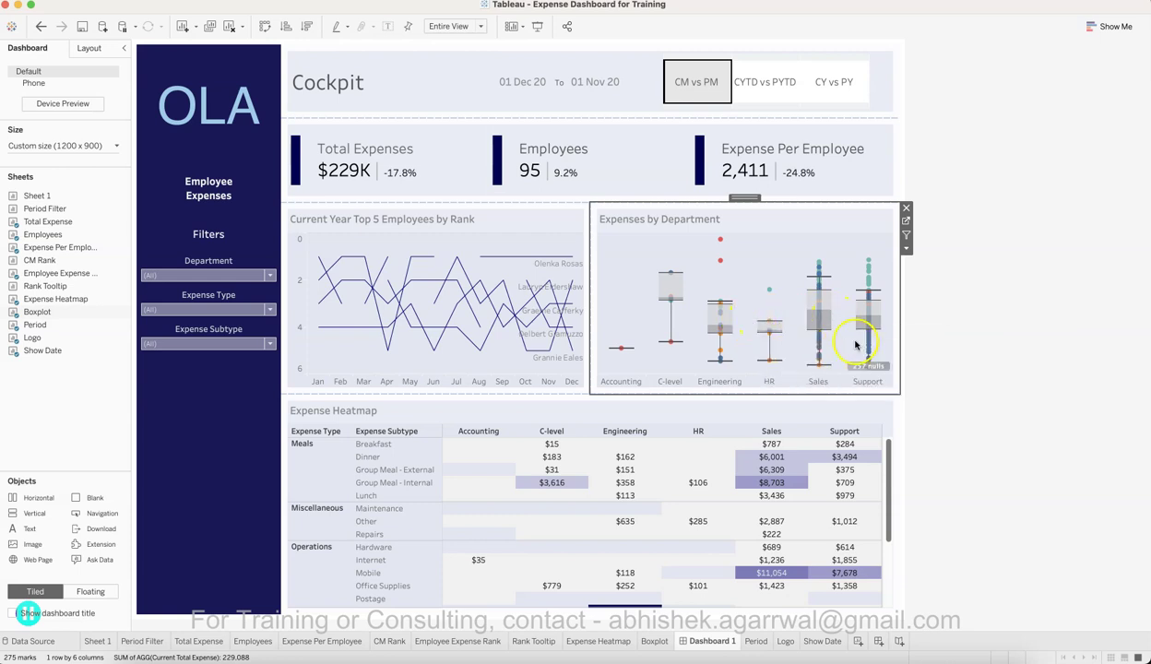
{"action": "mouse_move", "coordinate": [867, 322]}
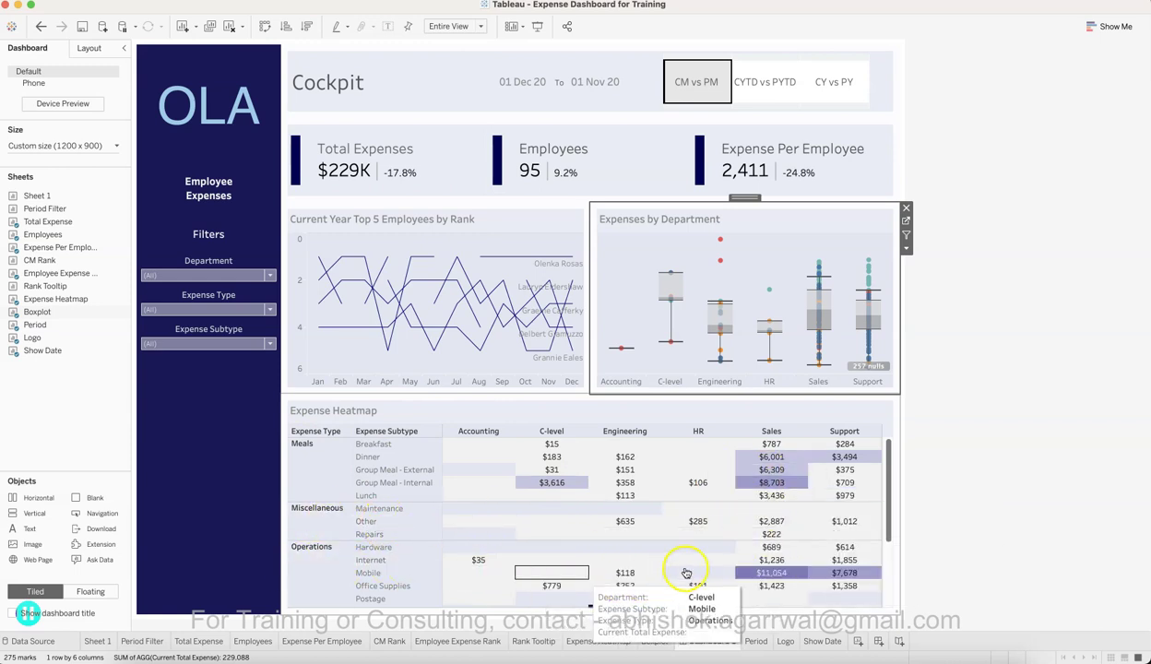
Browse the Expense Heatmap cells, then switch to the Sheet 1 worksheet
{"action": "scroll", "coordinate": [675, 537], "scroll_direction": "down", "scroll_amount": 5}
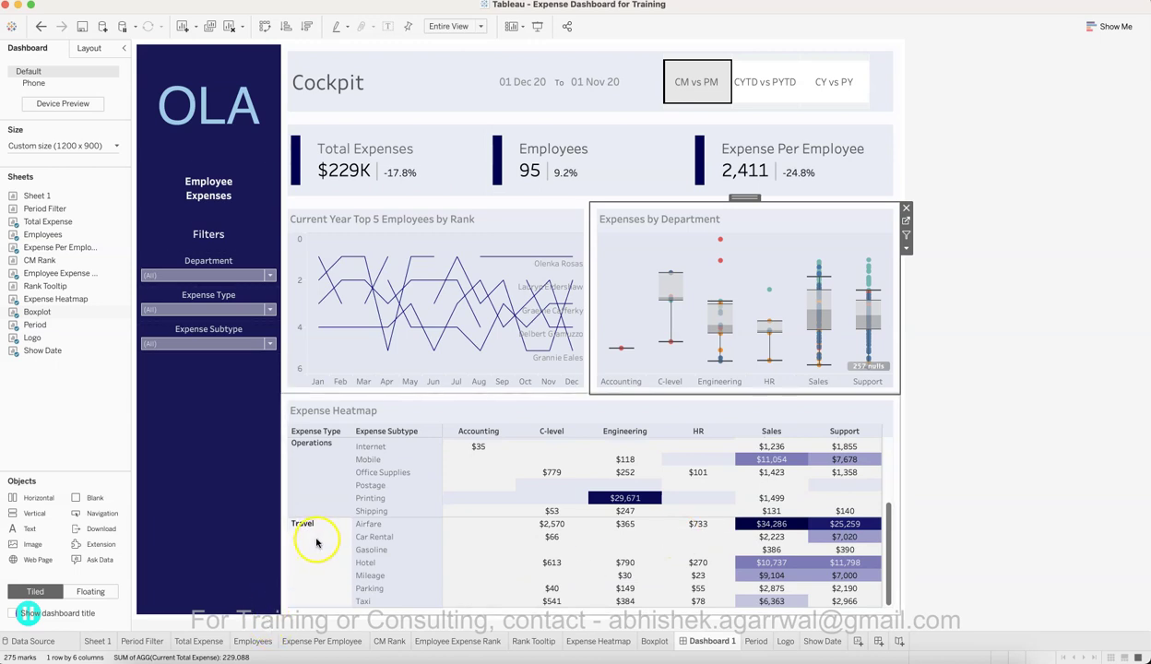
{"action": "mouse_move", "coordinate": [697, 560]}
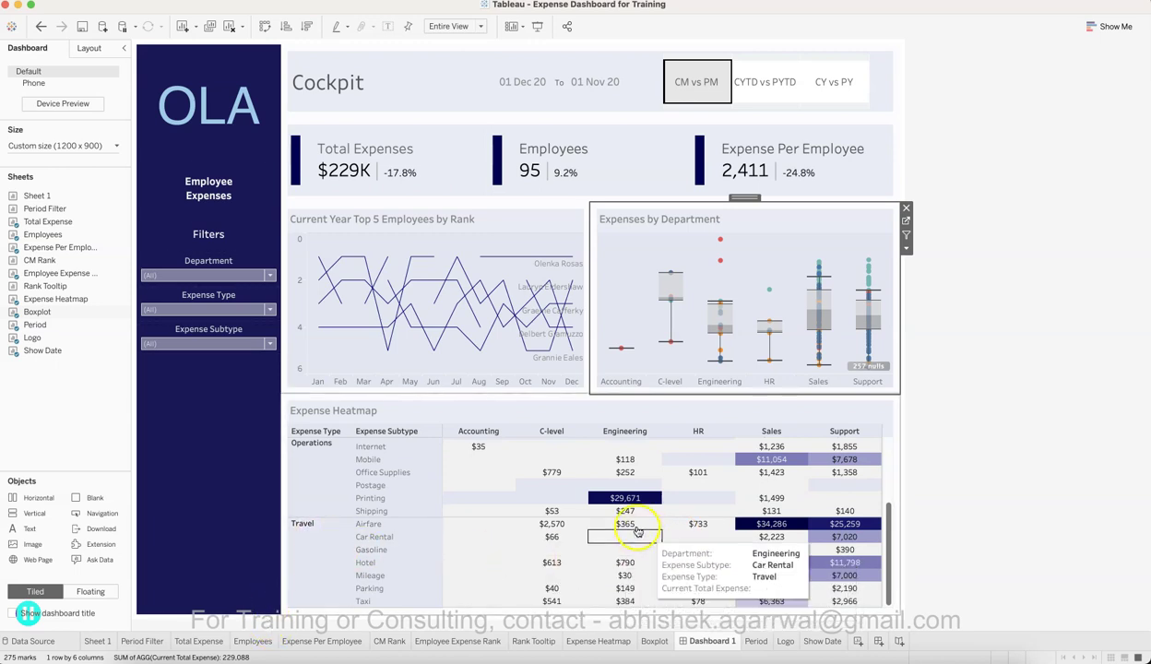
{"action": "mouse_move", "coordinate": [620, 498]}
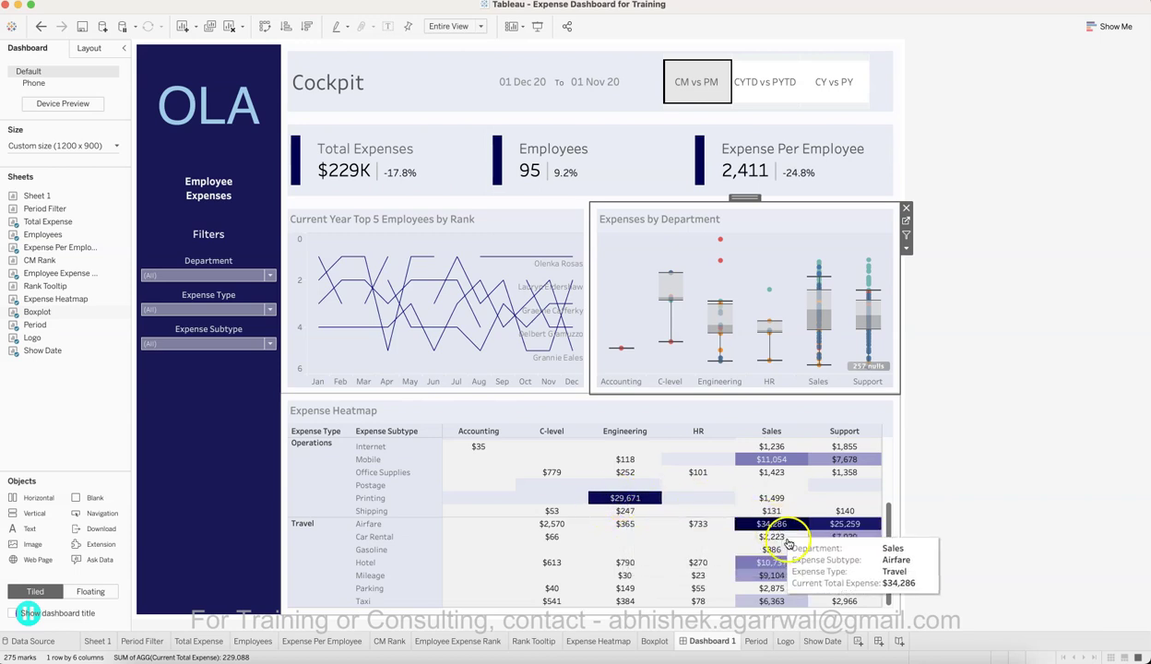
{"action": "mouse_move", "coordinate": [775, 530]}
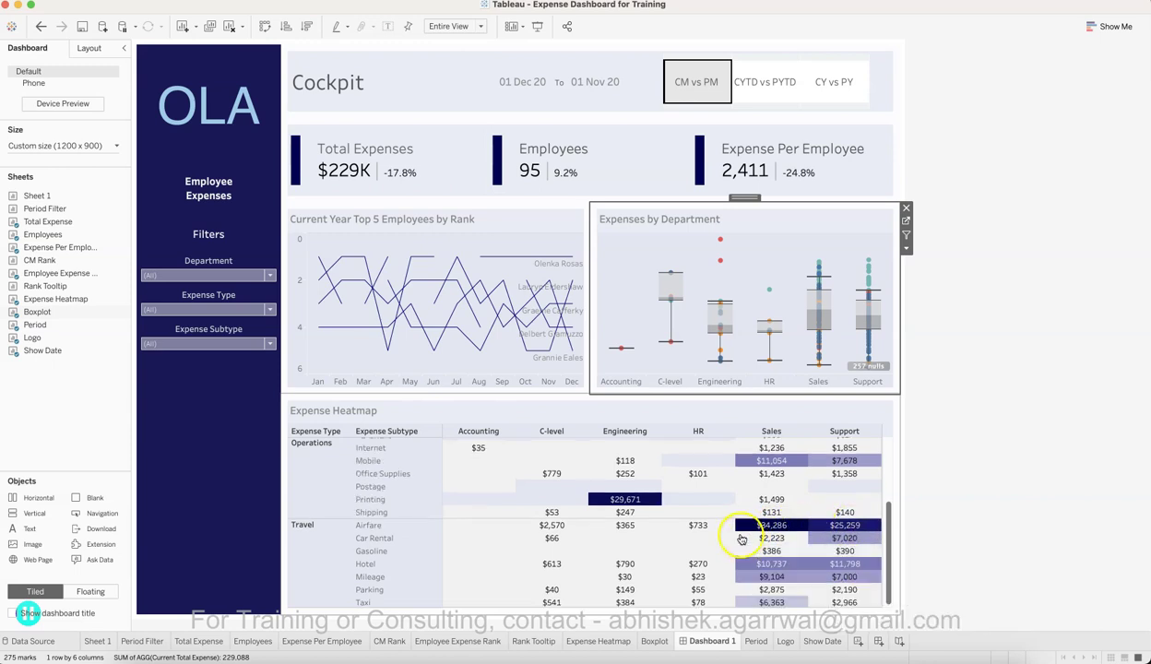
{"action": "scroll", "coordinate": [742, 533], "scroll_direction": "up", "scroll_amount": 5}
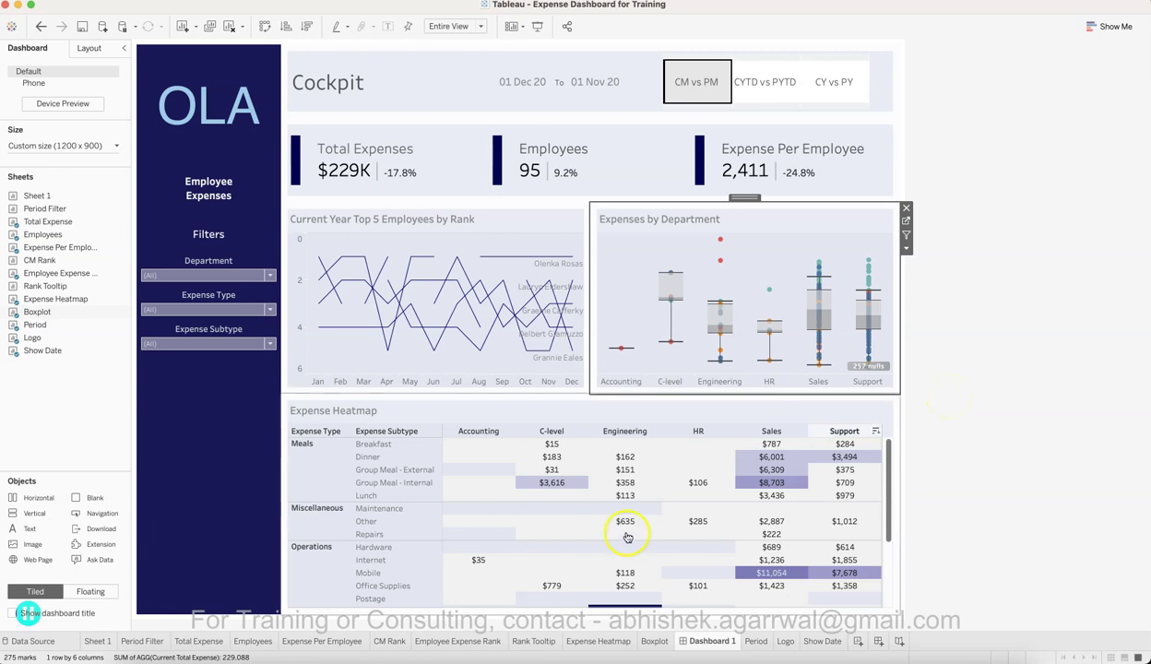
{"action": "left_click", "coordinate": [98, 642]}
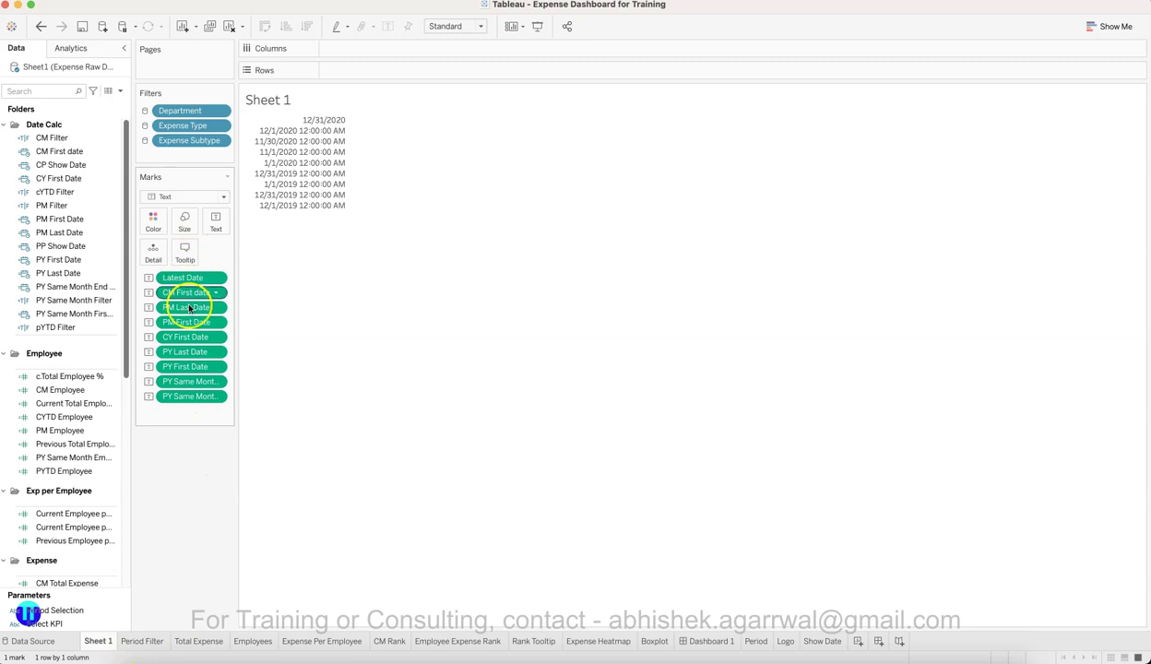
Drag a previous-period employee field toward the Marks card, then switch to the Period Filter sheet
{"action": "left_click", "coordinate": [103, 541]}
{"action": "left_click_drag", "start_coordinate": [113, 564], "coordinate": [219, 360]}
{"action": "mouse_move", "coordinate": [295, 121]}
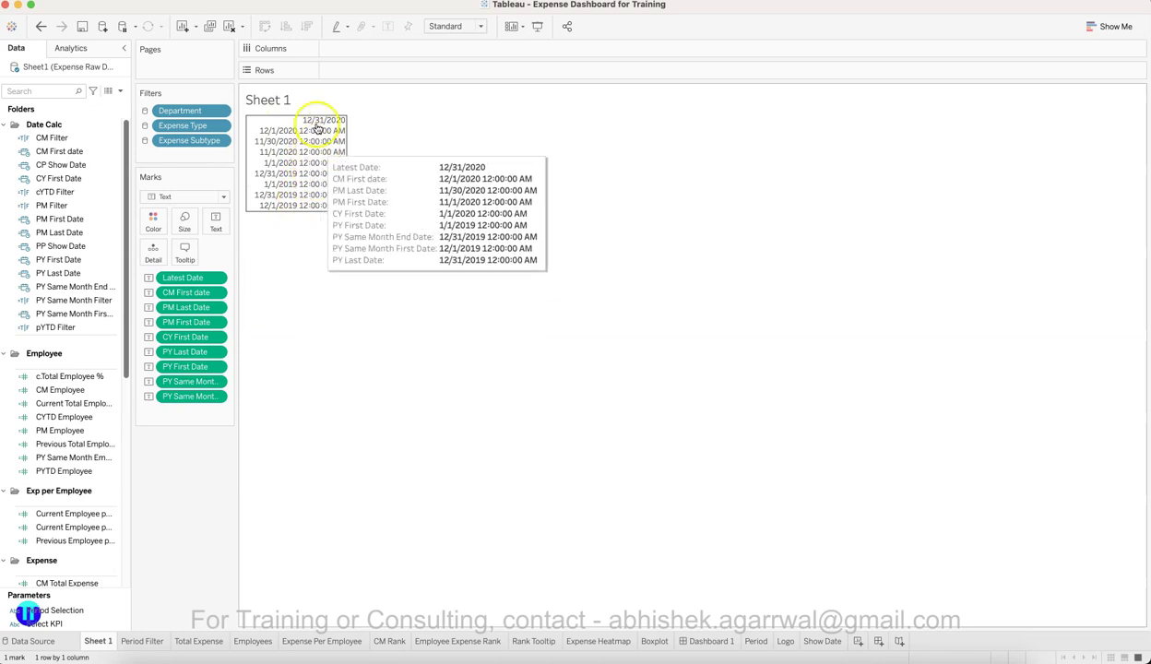
{"action": "left_click", "coordinate": [143, 640]}
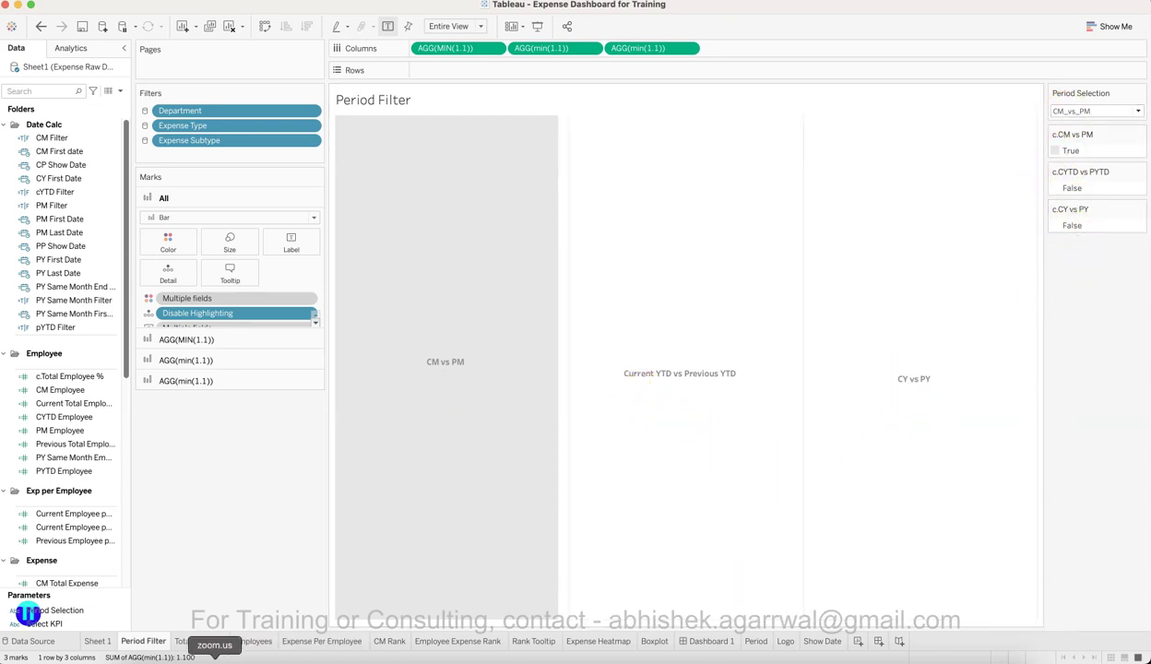
Browse the Total Expense, Employees, Expense Per Employee, CM Rank, Employee Expense Rank, Rank Tooltip, Expense Heatmap and Boxplot sheets
{"action": "left_click", "coordinate": [220, 640]}
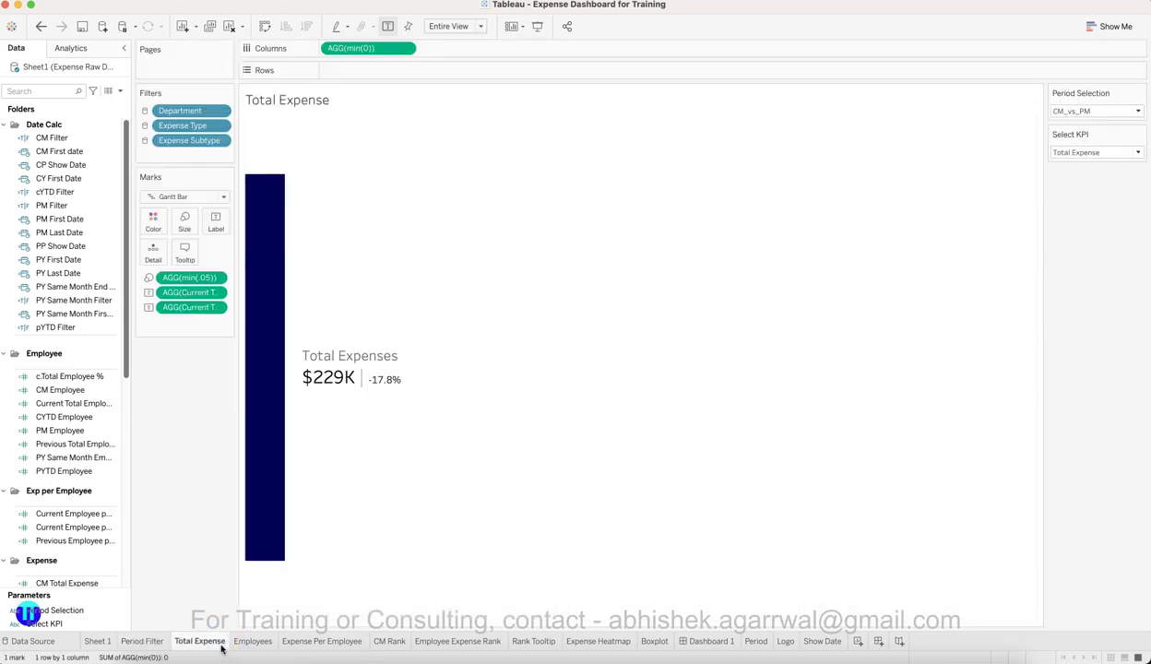
{"action": "left_click", "coordinate": [250, 641]}
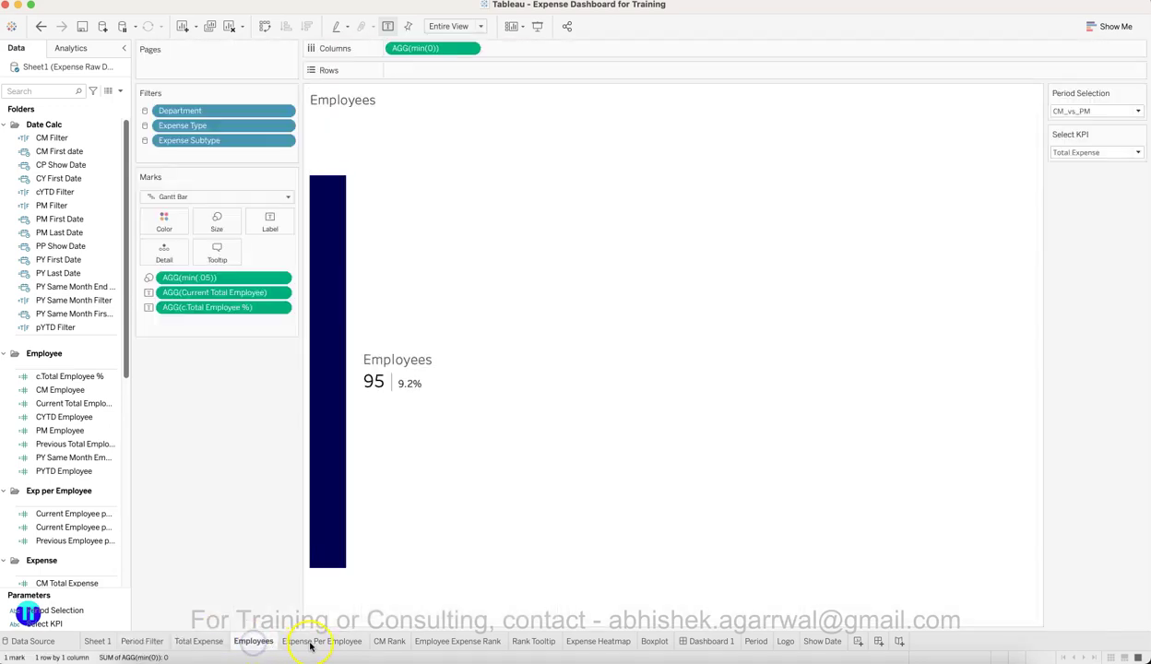
{"action": "left_click", "coordinate": [311, 642]}
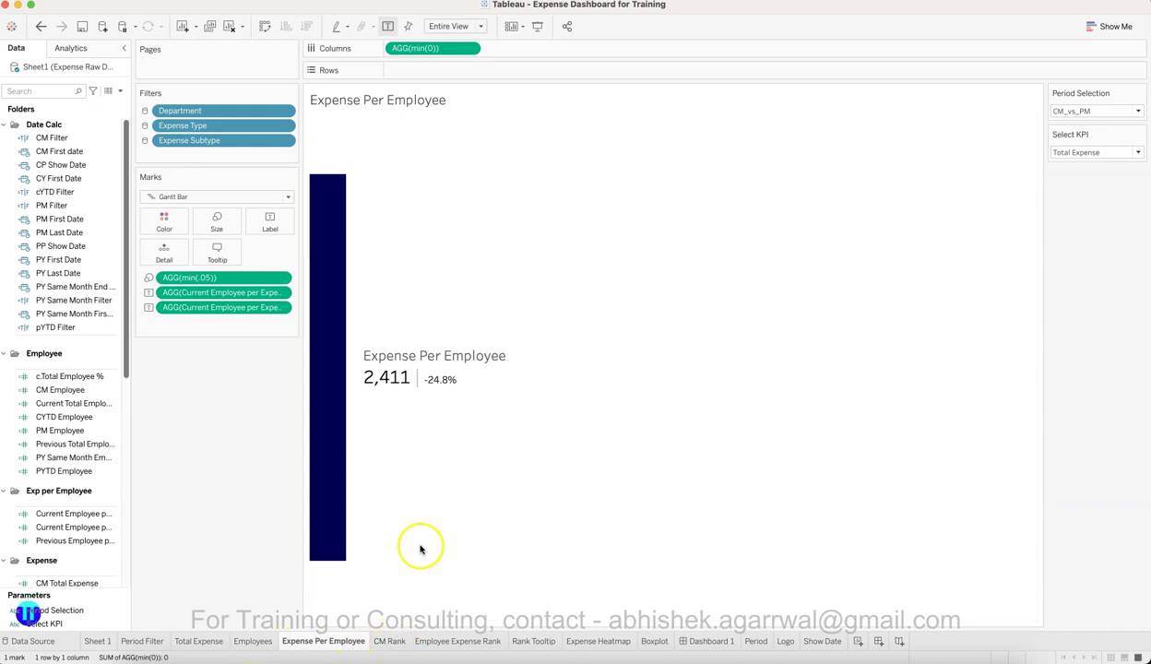
{"action": "left_click", "coordinate": [391, 641]}
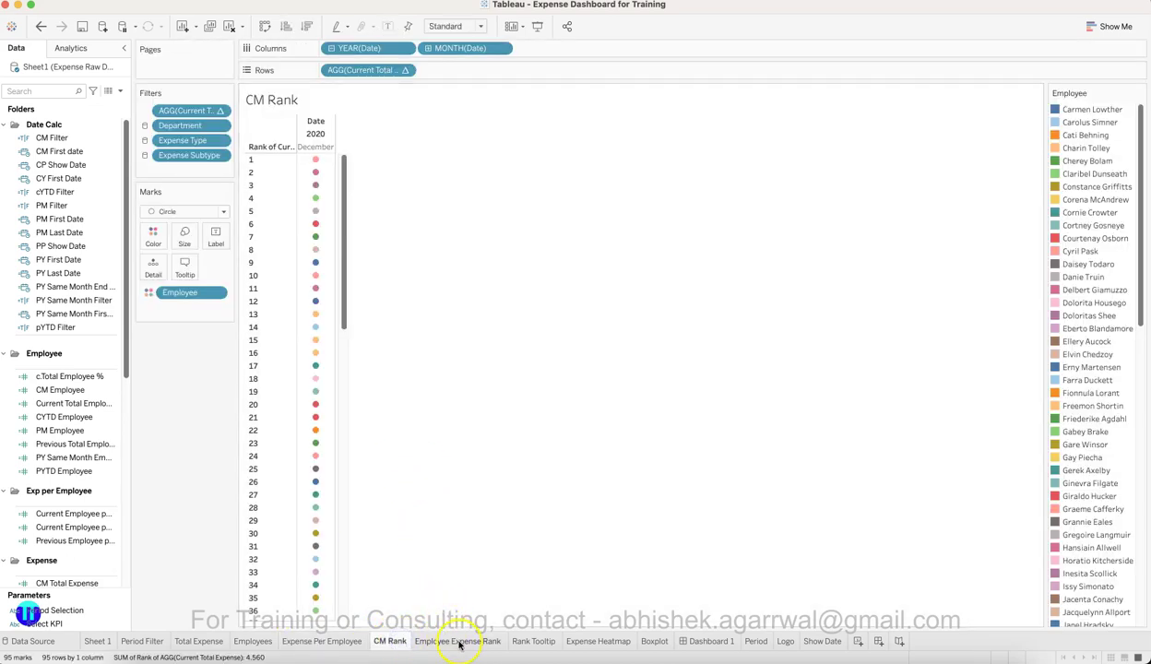
{"action": "left_click", "coordinate": [460, 643]}
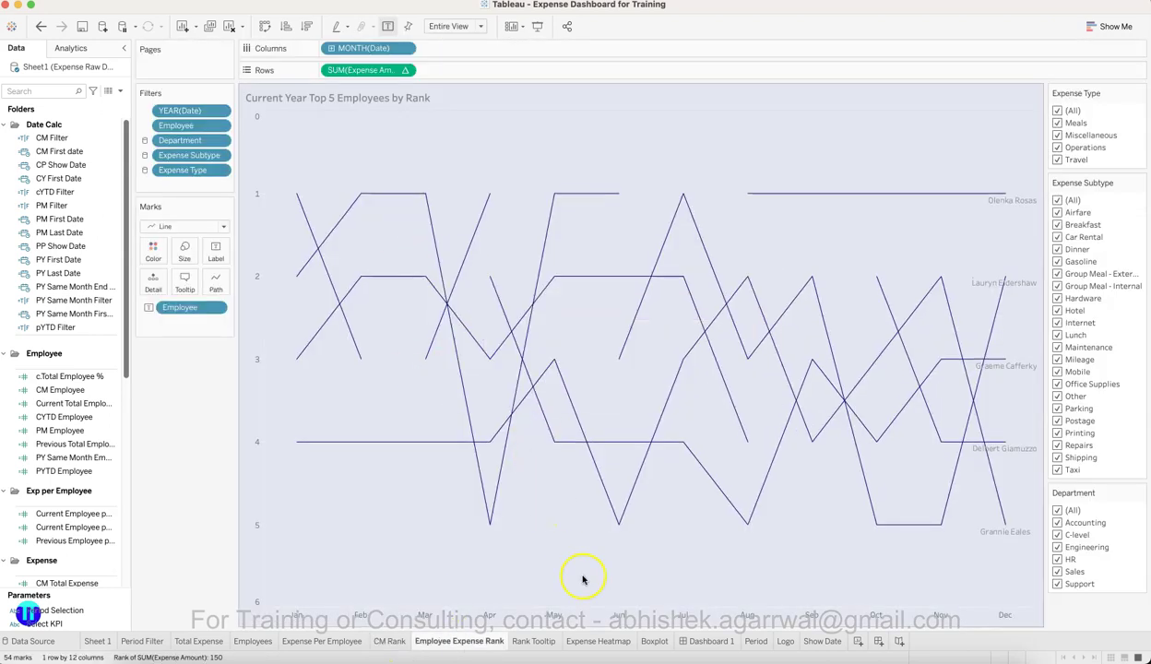
{"action": "left_click", "coordinate": [544, 642]}
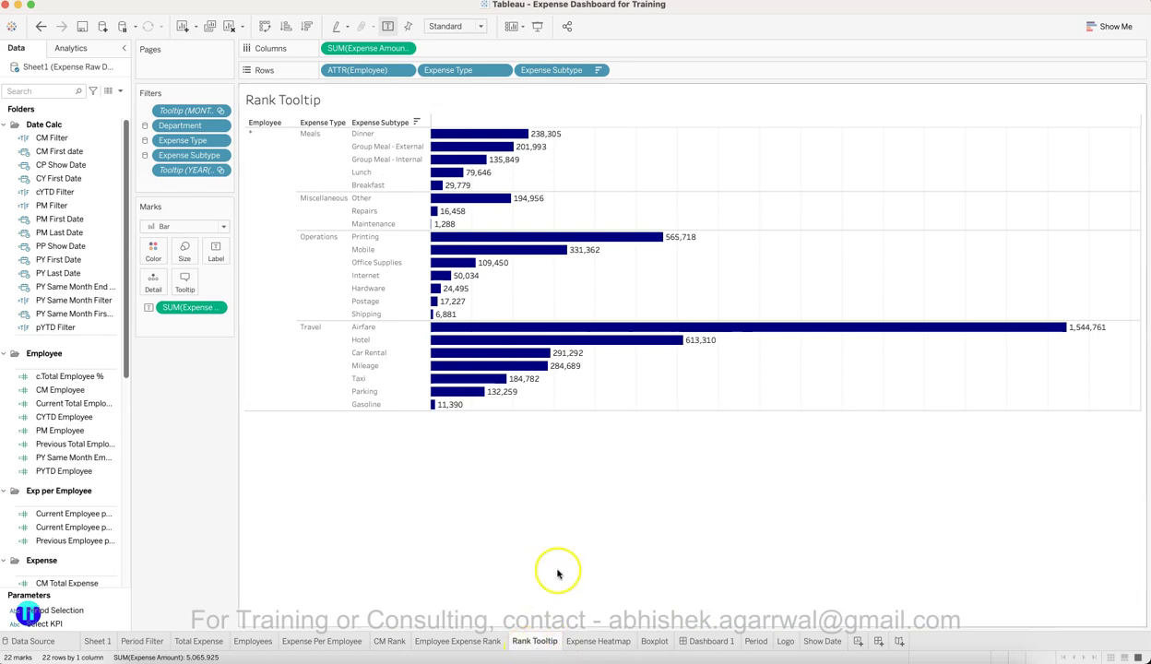
{"action": "left_click", "coordinate": [604, 643]}
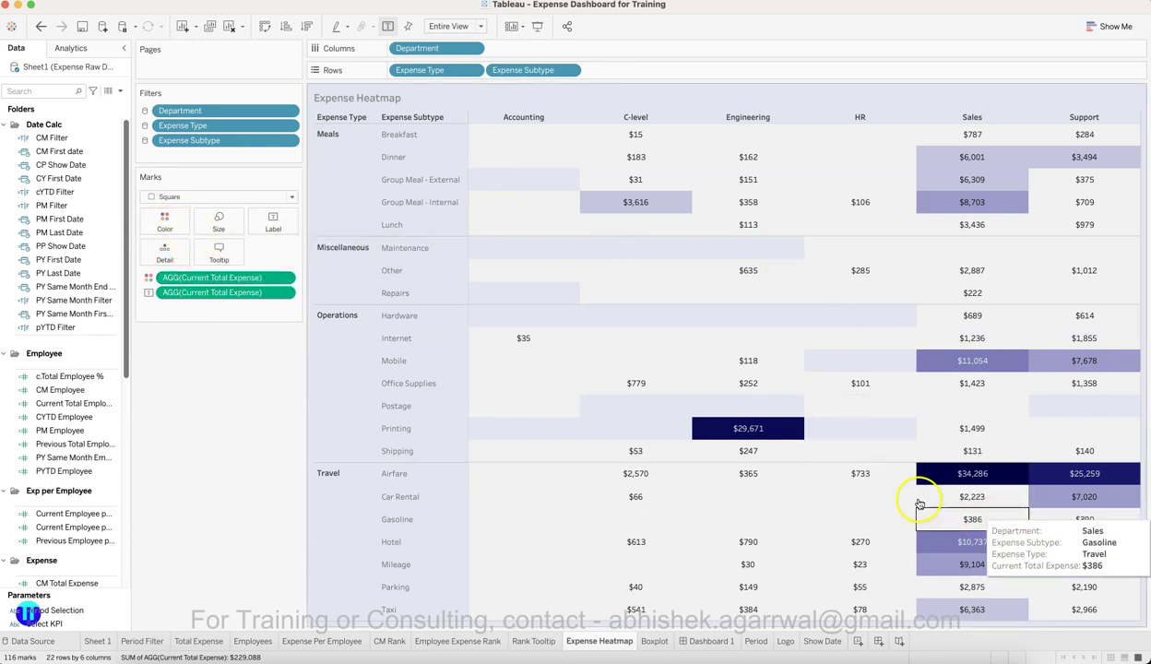
{"action": "left_click", "coordinate": [654, 640]}
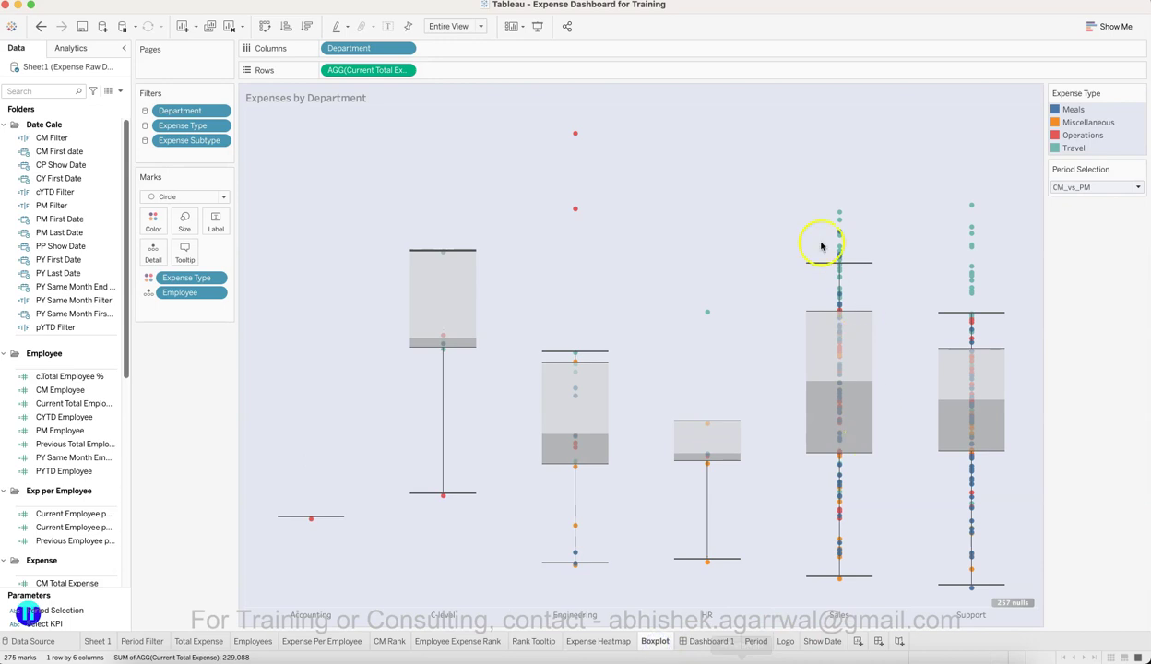
Select CYTD vs PYTD on the Period sheet, view Logo and Show Date, then return to Dashboard 1
{"action": "left_click", "coordinate": [706, 641]}
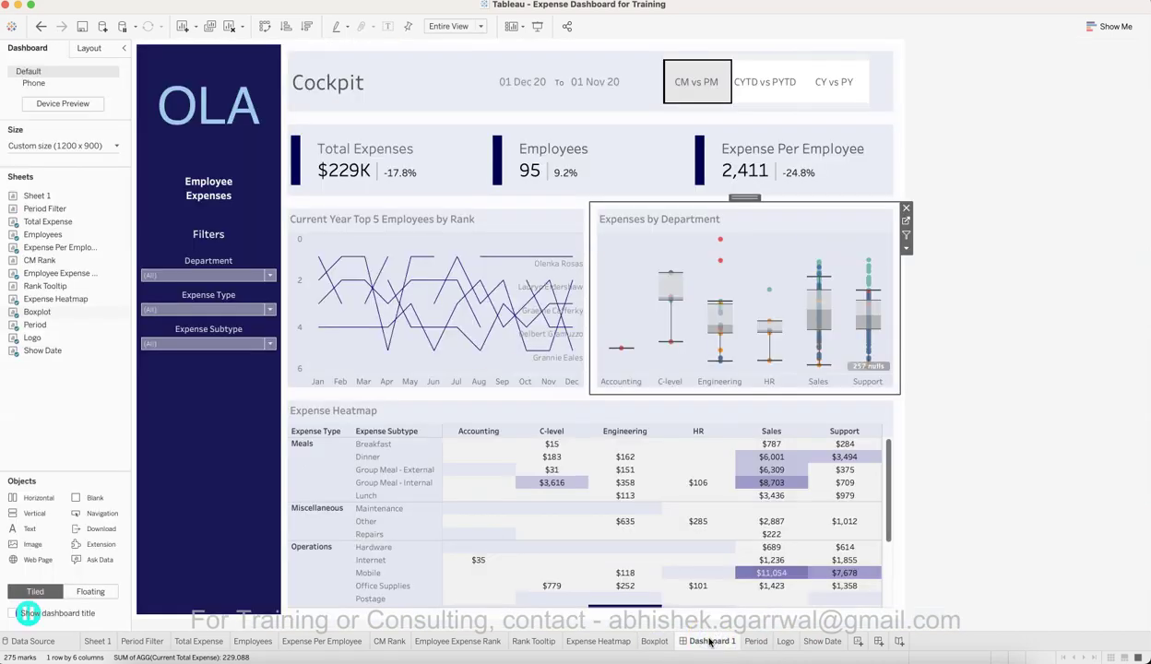
{"action": "left_click", "coordinate": [756, 641]}
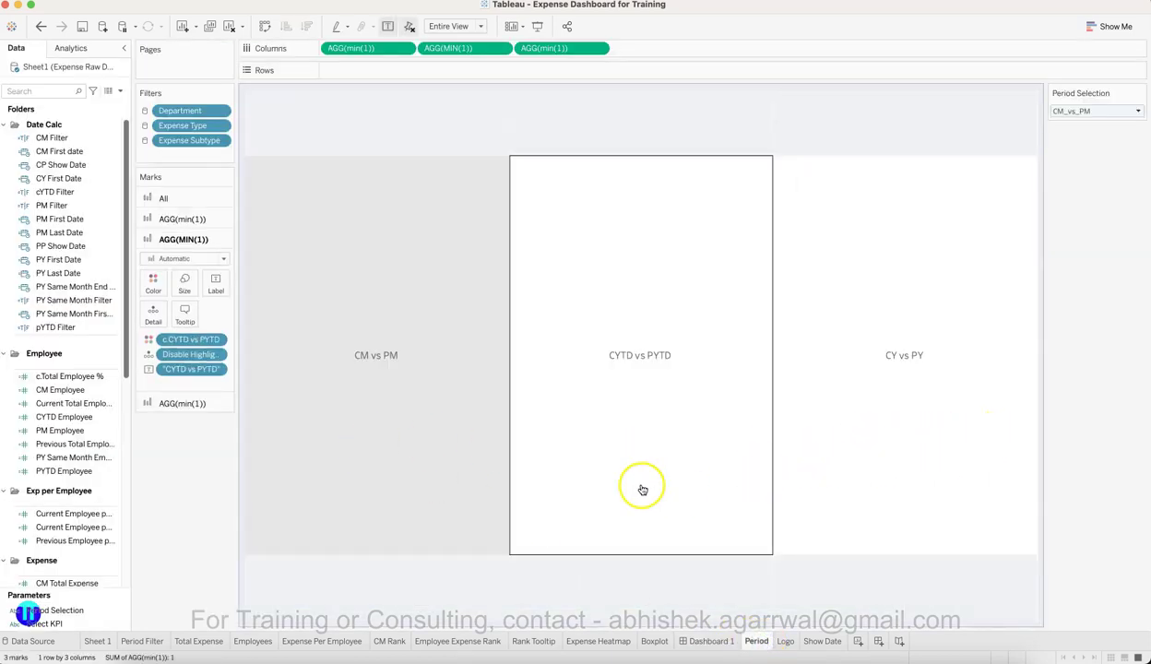
{"action": "left_click", "coordinate": [674, 461]}
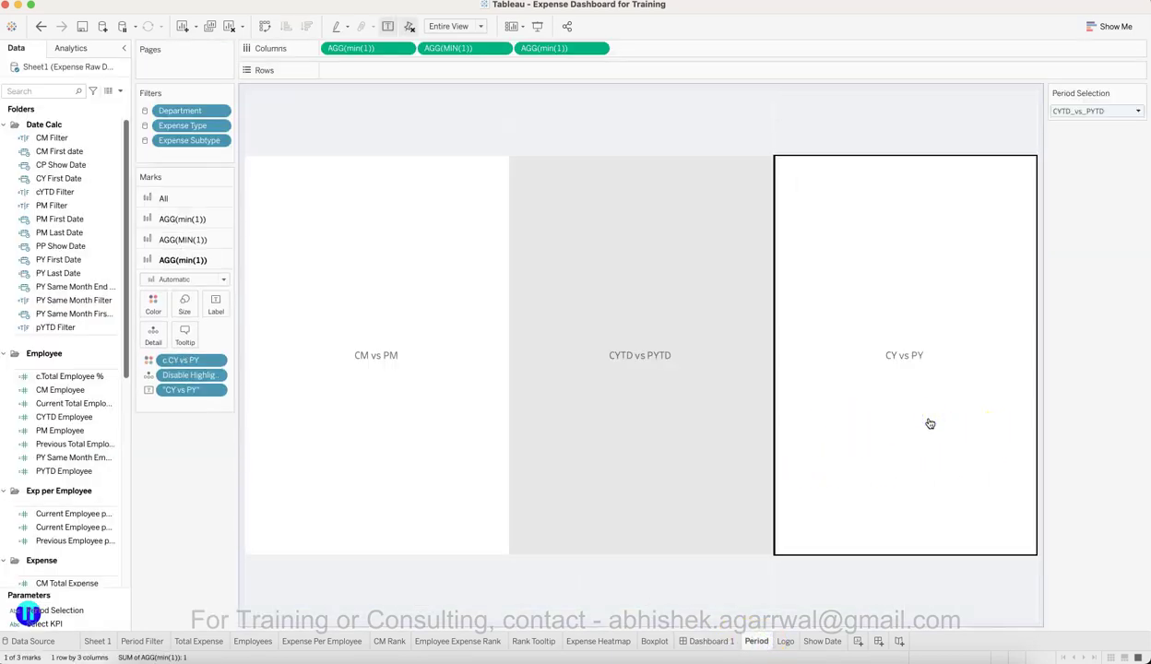
{"action": "left_click", "coordinate": [784, 641]}
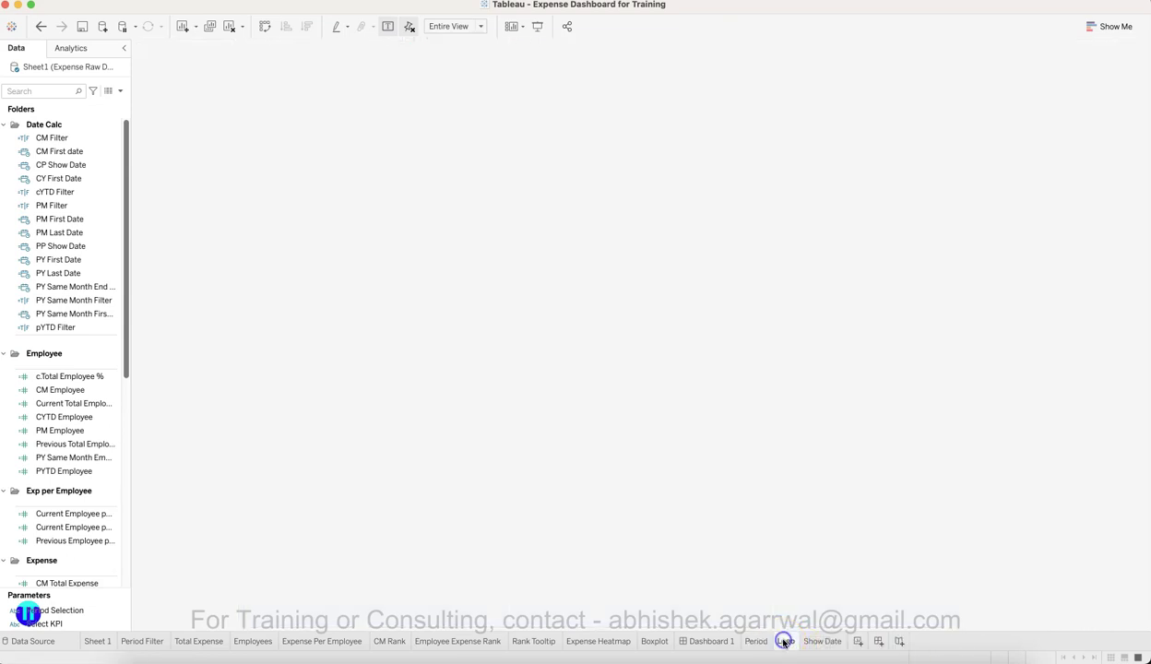
{"action": "left_click", "coordinate": [820, 641]}
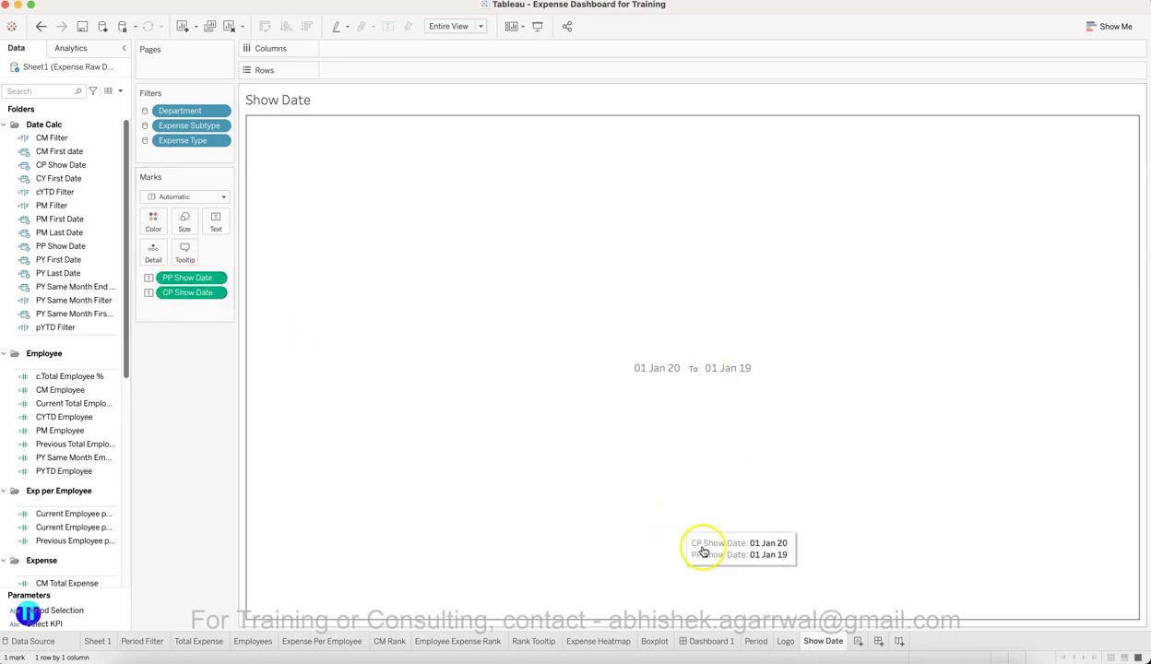
{"action": "left_click", "coordinate": [710, 640]}
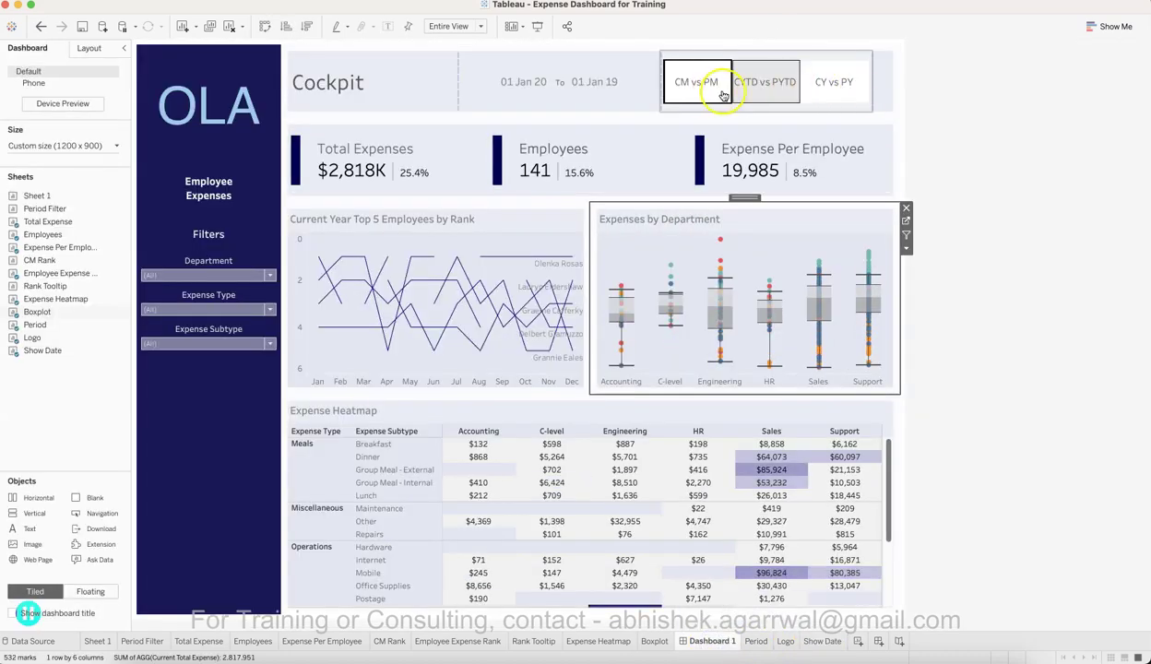
{"action": "left_click", "coordinate": [1067, 141]}
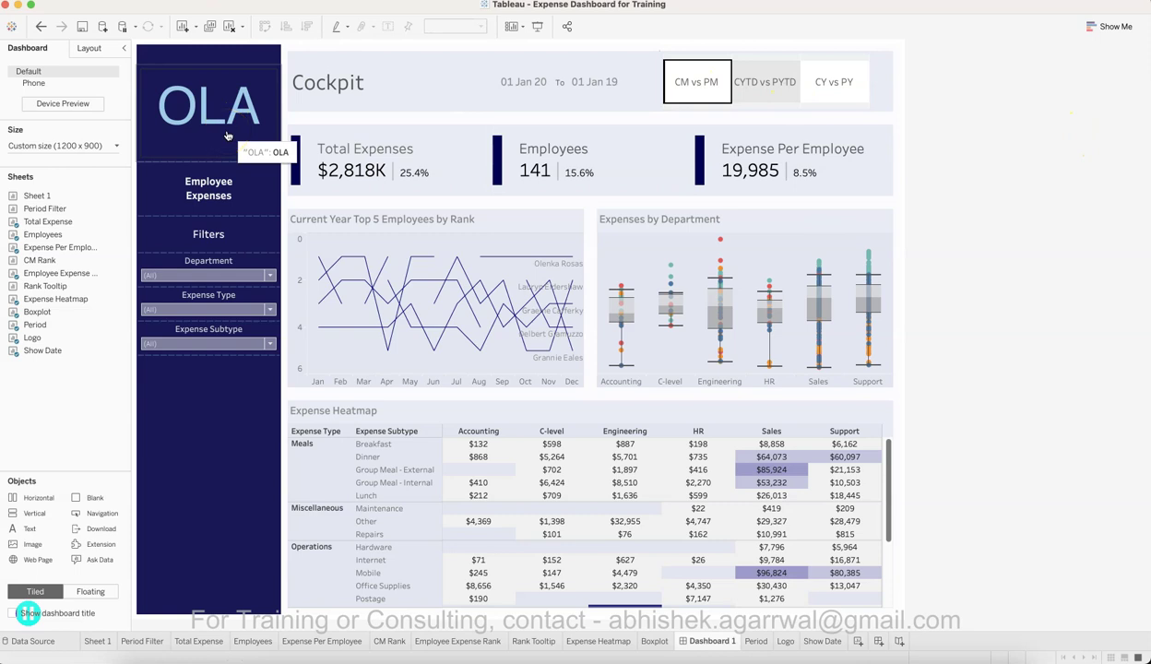
{"action": "left_click", "coordinate": [693, 81]}
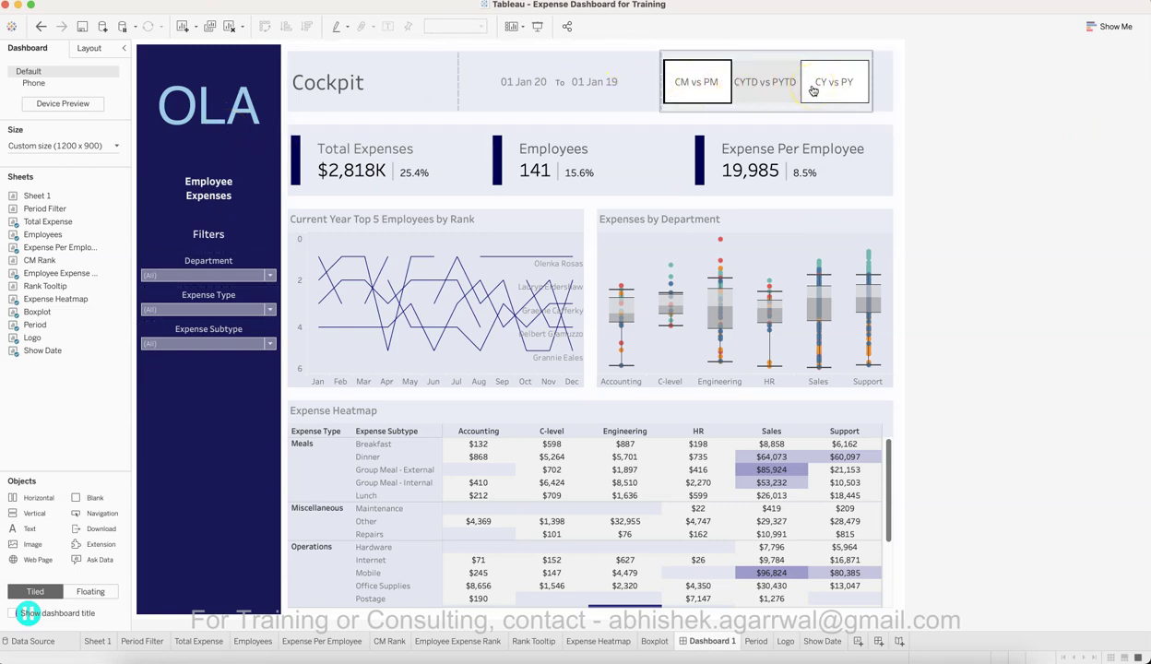
{"action": "left_click", "coordinate": [998, 154]}
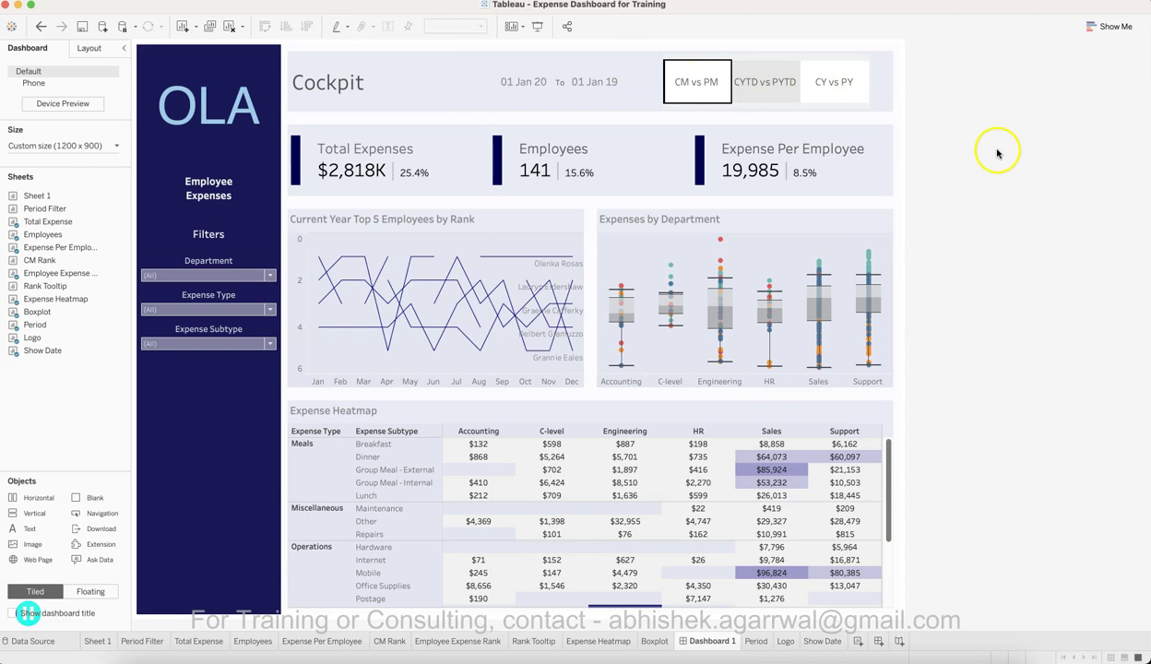